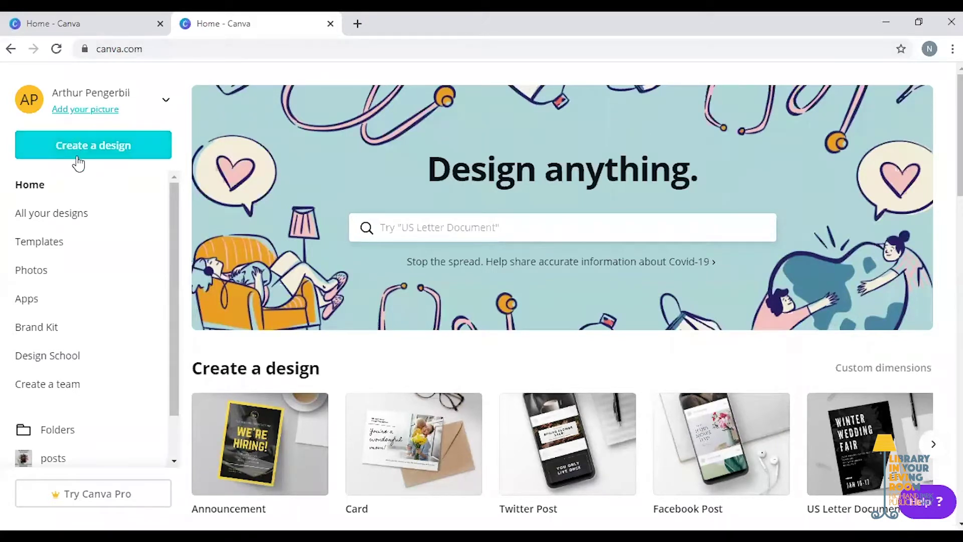
# Create a new design with custom dimensions of 11 in wide by 8.5 in high.
pyautogui.click(82, 151)
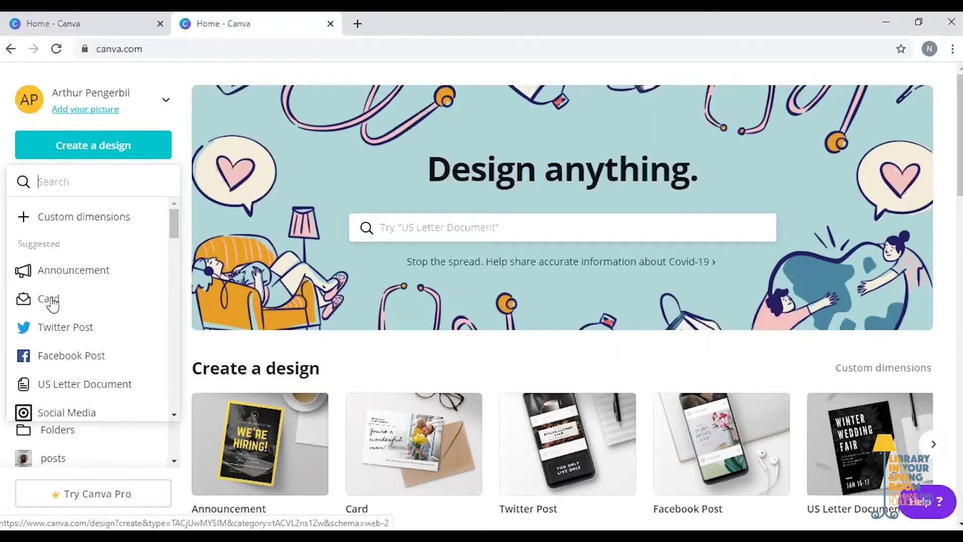
pyautogui.click(80, 220)
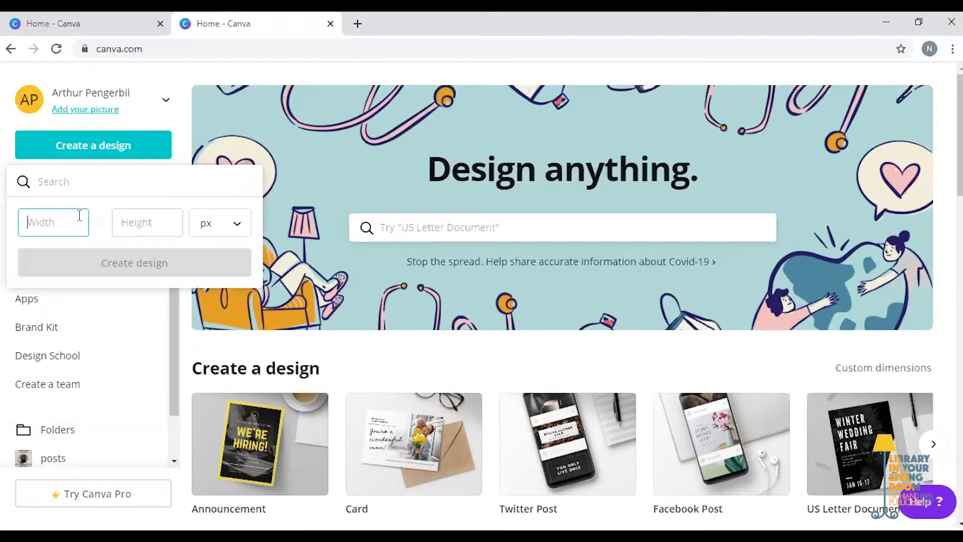
pyautogui.click(238, 228)
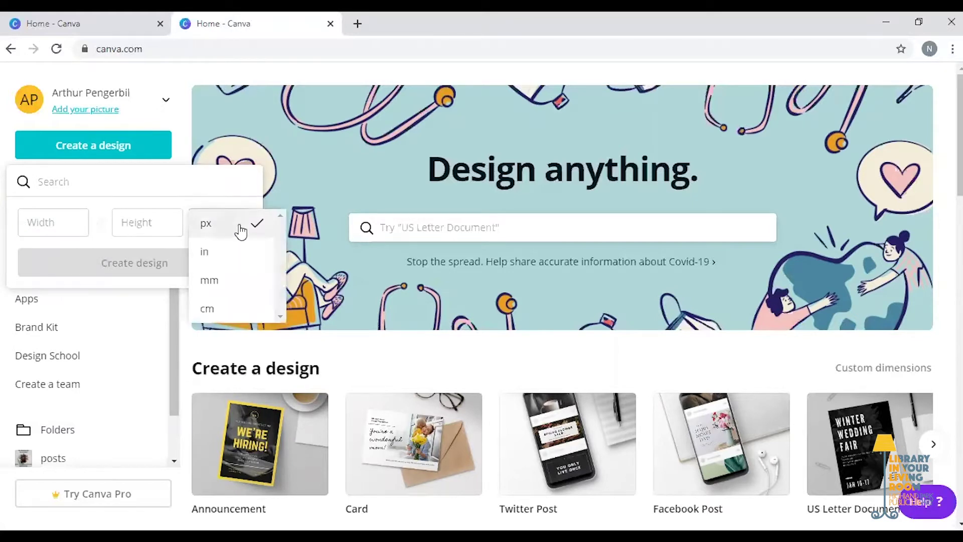
pyautogui.click(223, 260)
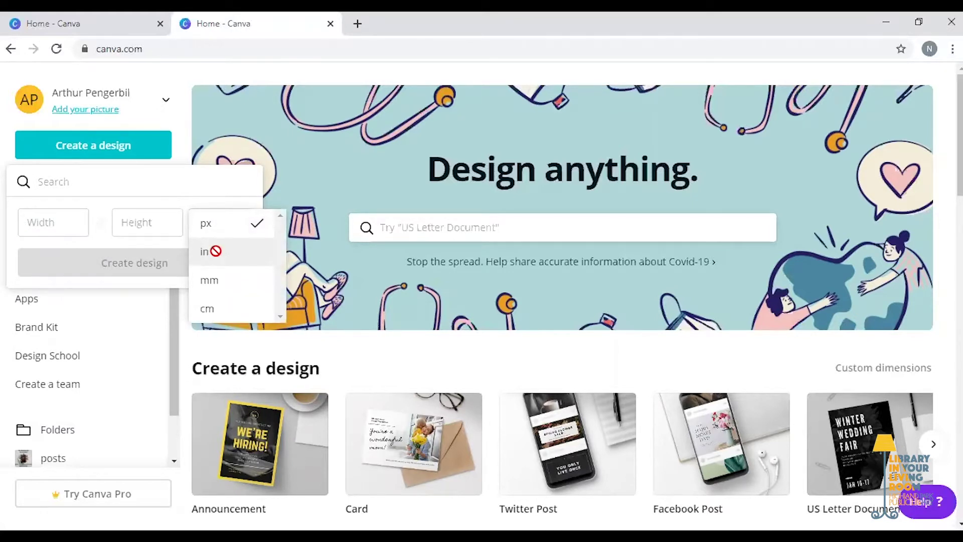
pyautogui.click(38, 222)
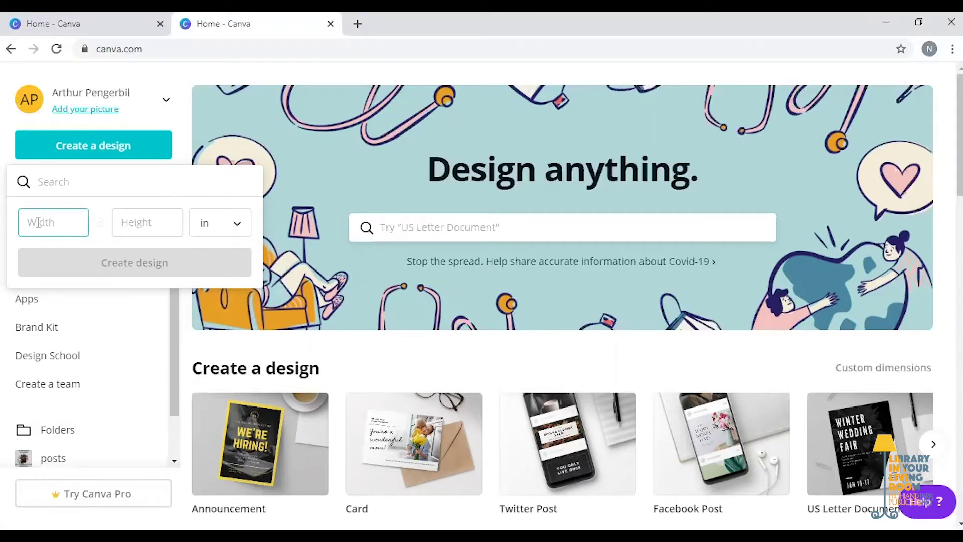
pyautogui.write('11')
pyautogui.click(136, 220)
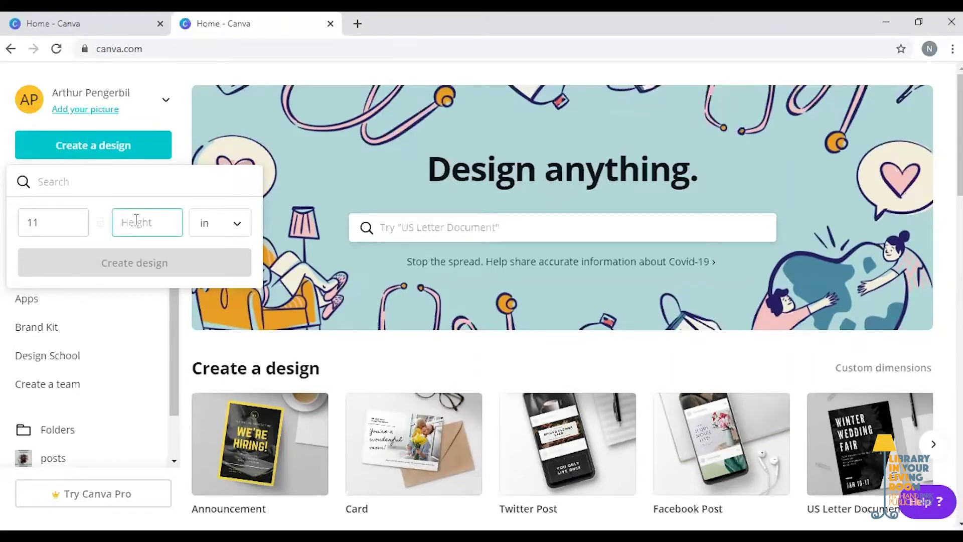
pyautogui.write('8.5')
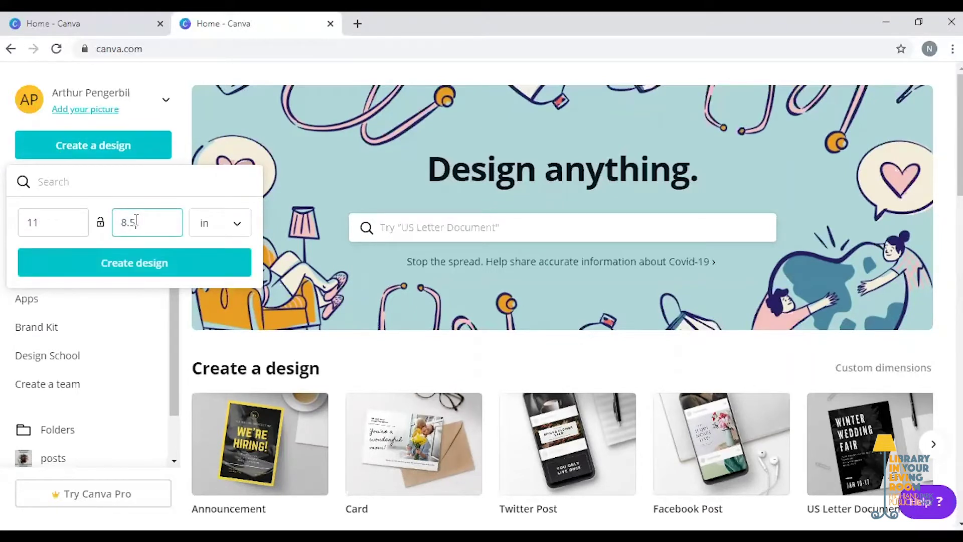
pyautogui.click(124, 267)
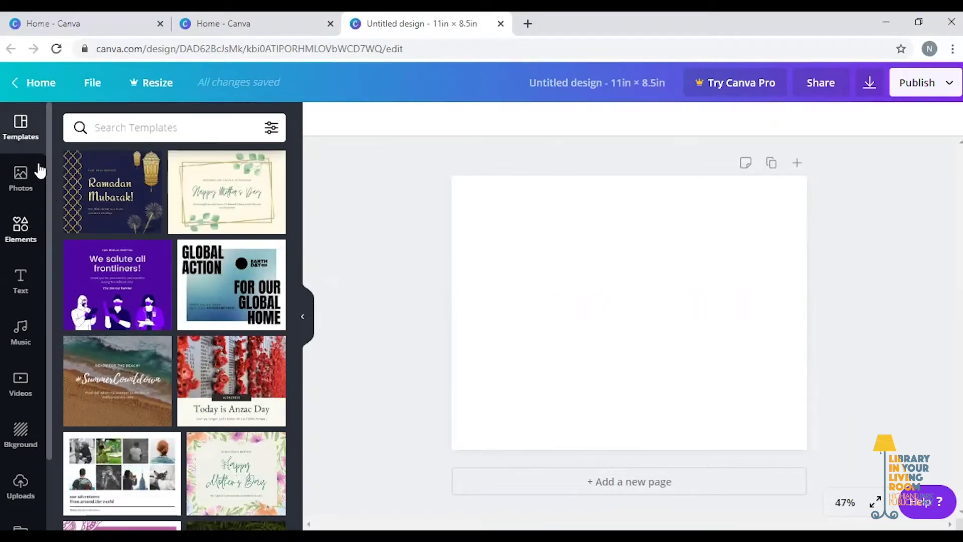
# Add the grid with two side-by-side vertical cells to the blank page.
pyautogui.click(19, 231)
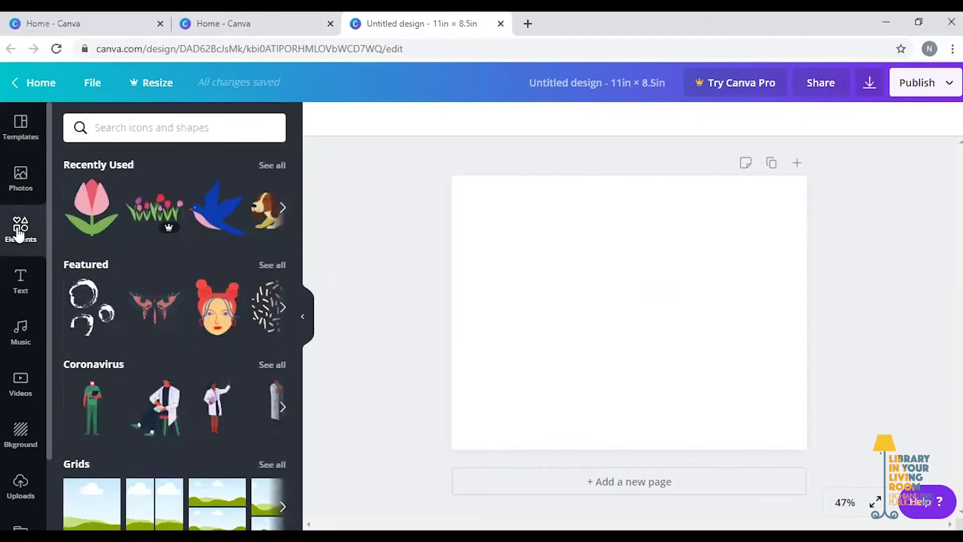
pyautogui.scroll(-4, 108, 275)
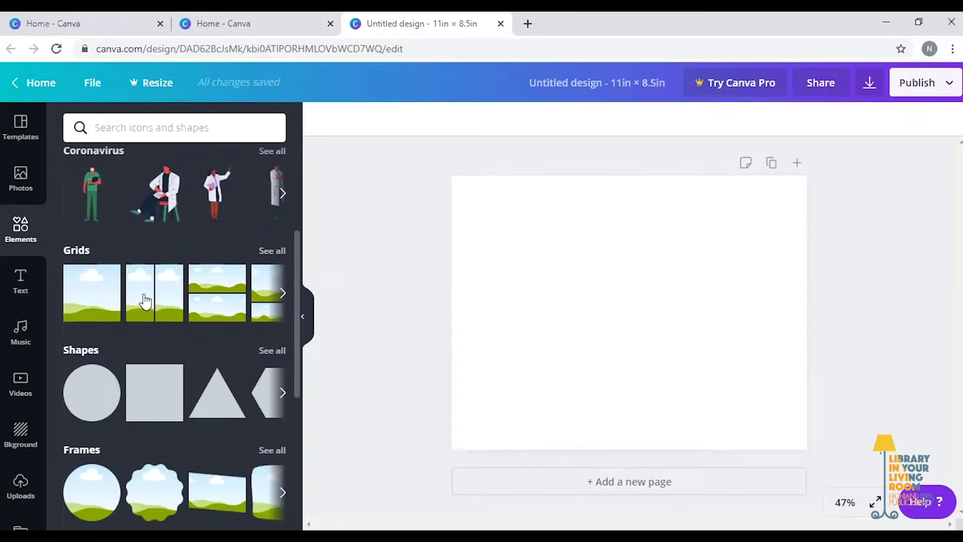
pyautogui.click(167, 301)
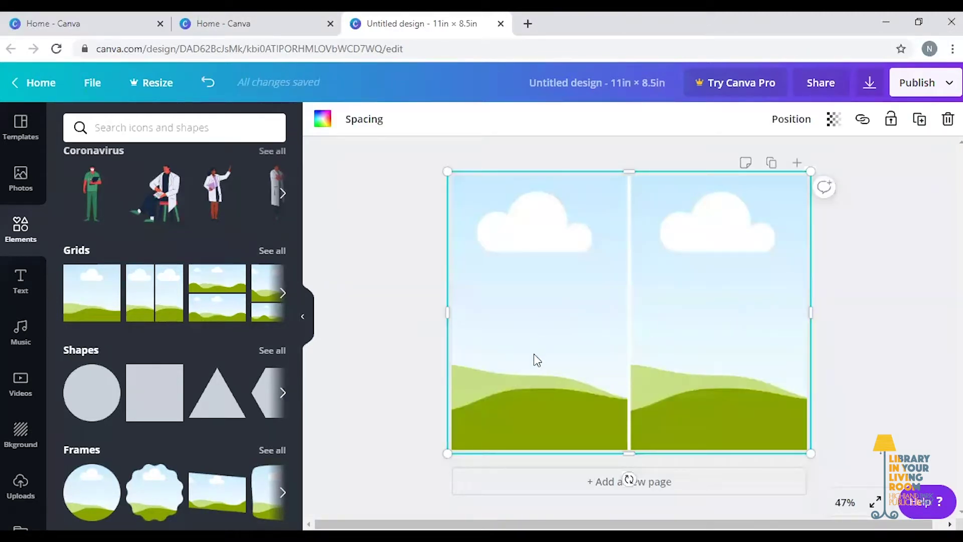
pyautogui.click(890, 277)
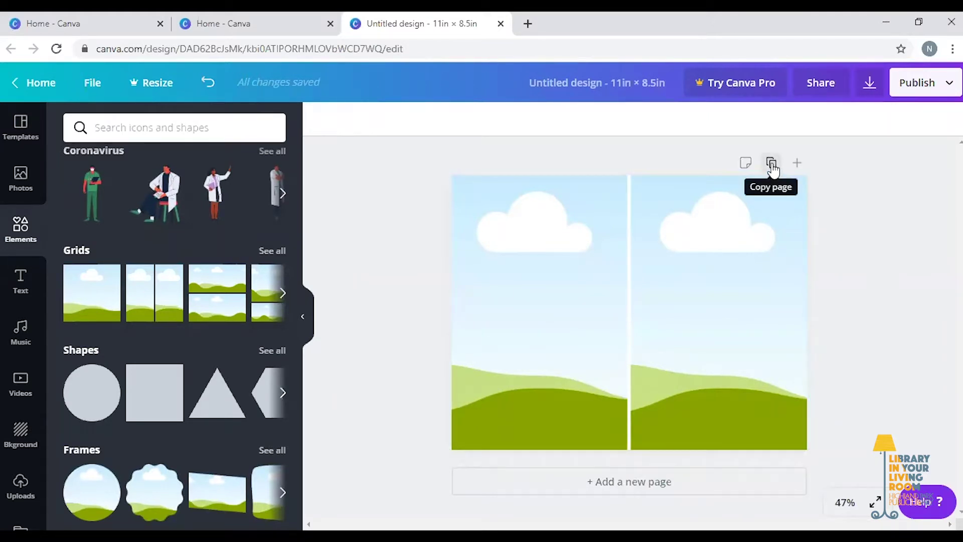
# Duplicate the page with its two-cell grid and review both pages.
pyautogui.click(772, 165)
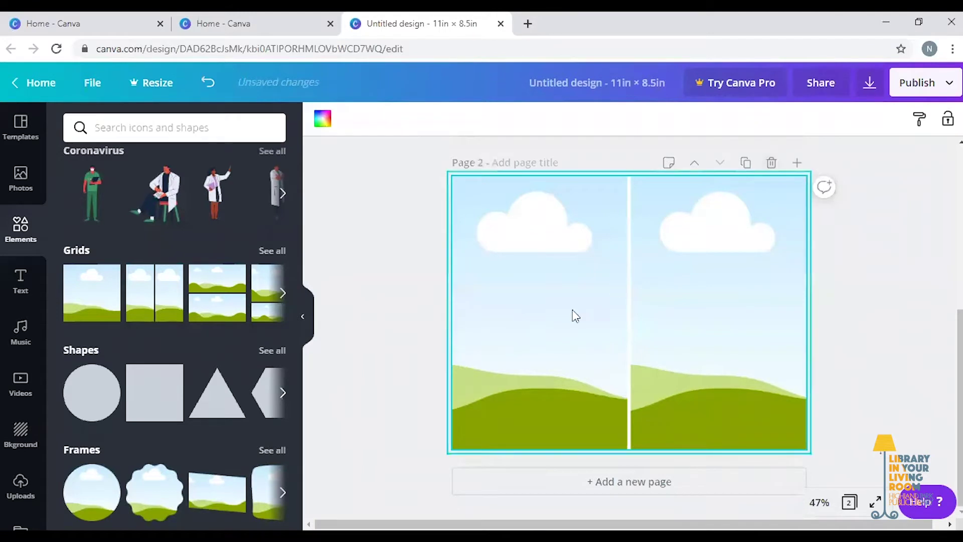
pyautogui.scroll(4, 884, 328)
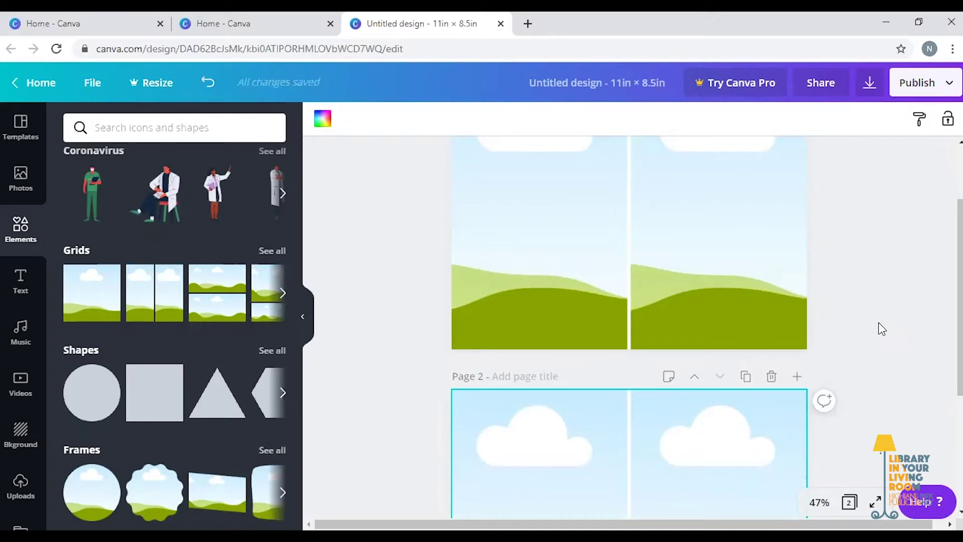
pyautogui.scroll(2, 877, 327)
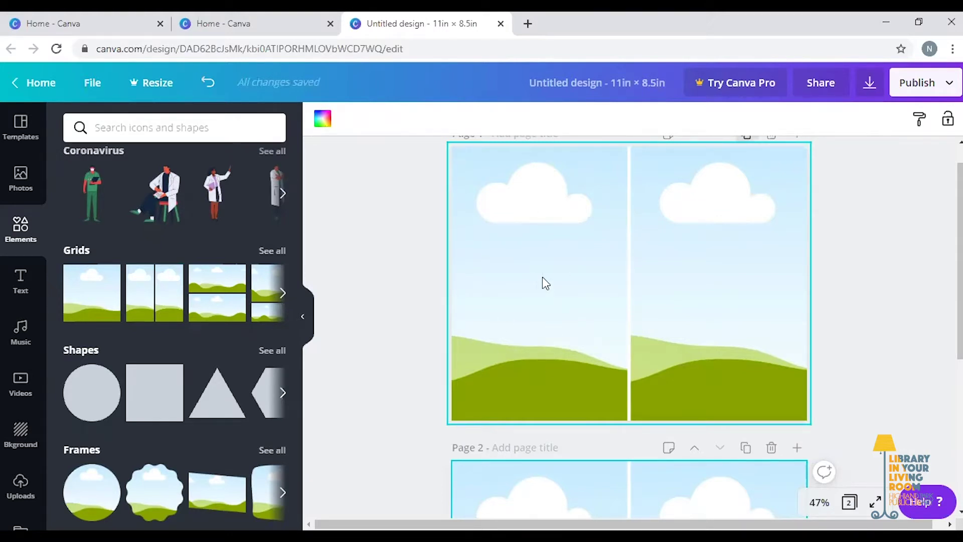
pyautogui.scroll(-2, 877, 257)
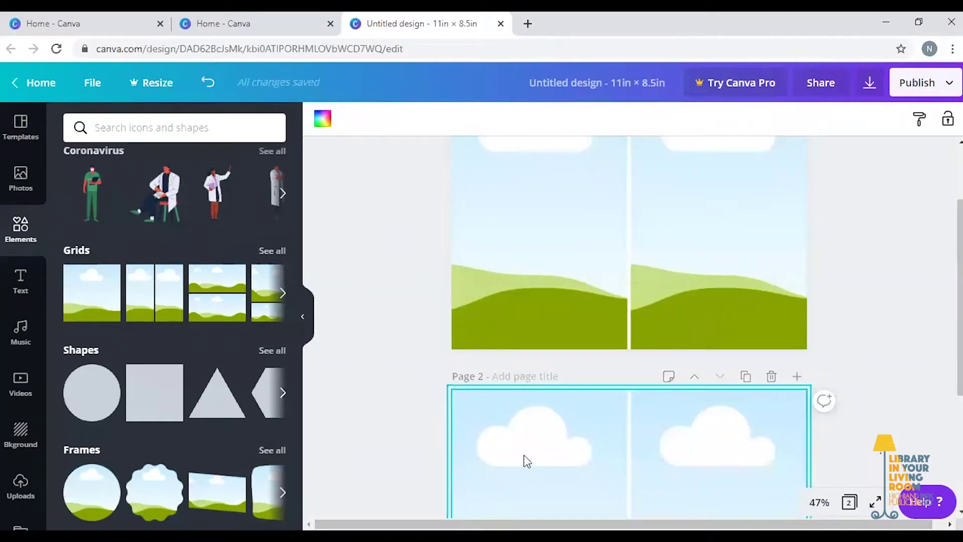
pyautogui.scroll(-2, 525, 458)
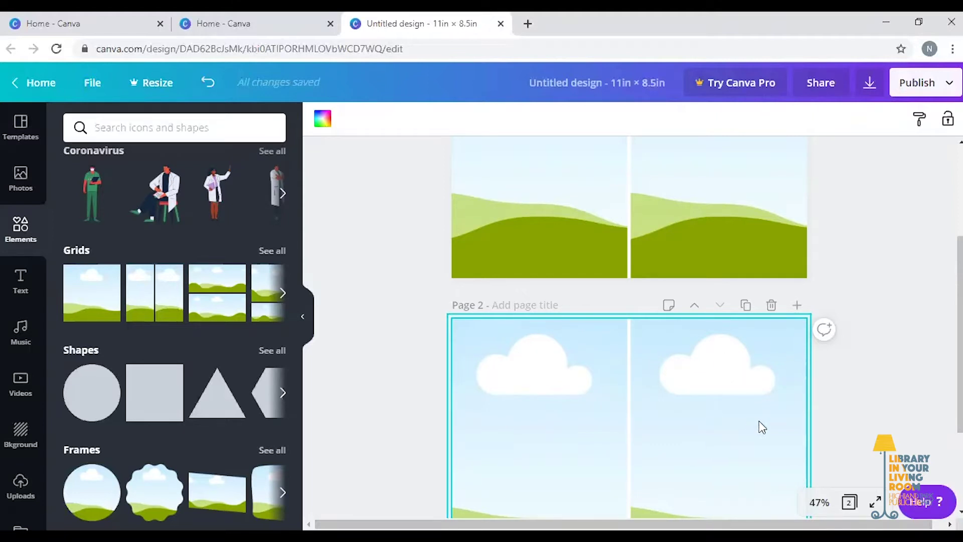
pyautogui.scroll(2, 776, 251)
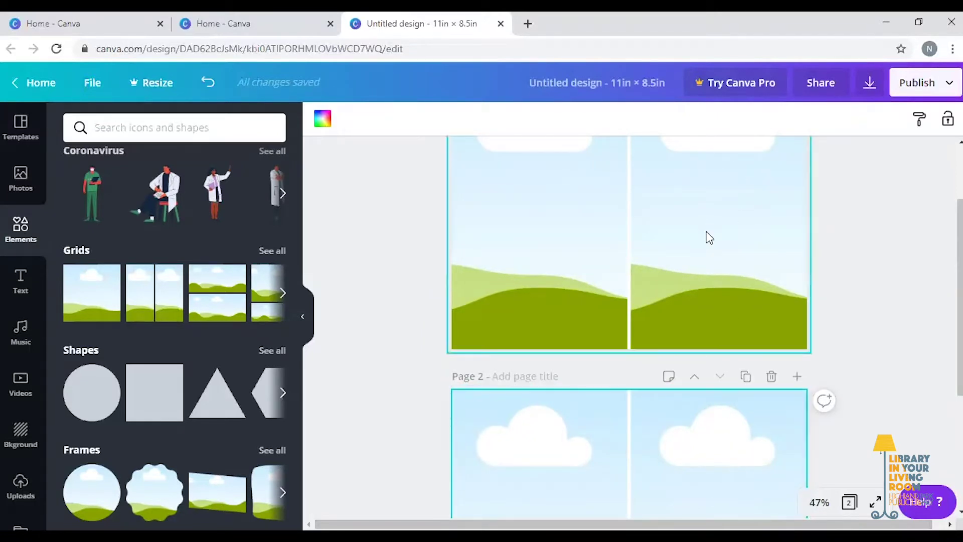
pyautogui.scroll(2, 880, 273)
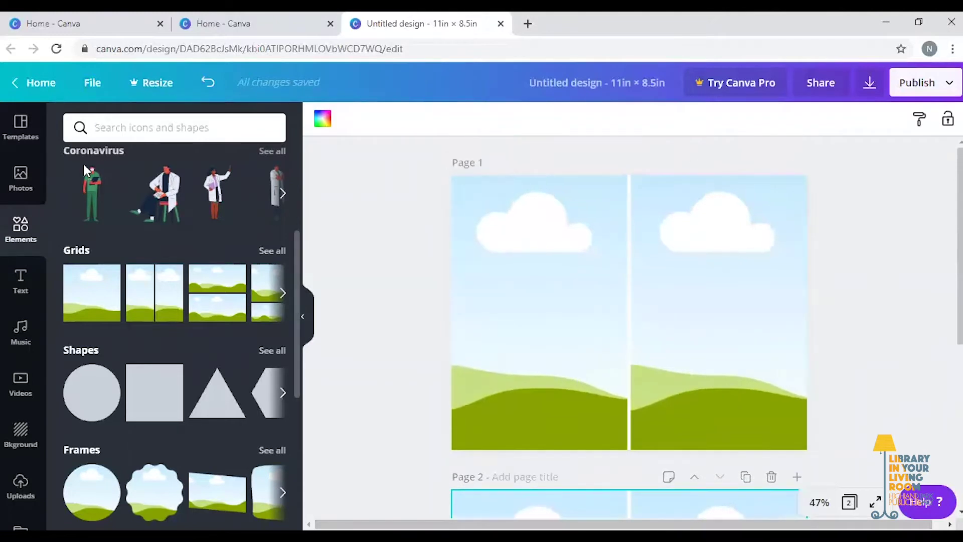
# Search the elements library for "flowers" and browse the illustrations.
pyautogui.click(149, 127)
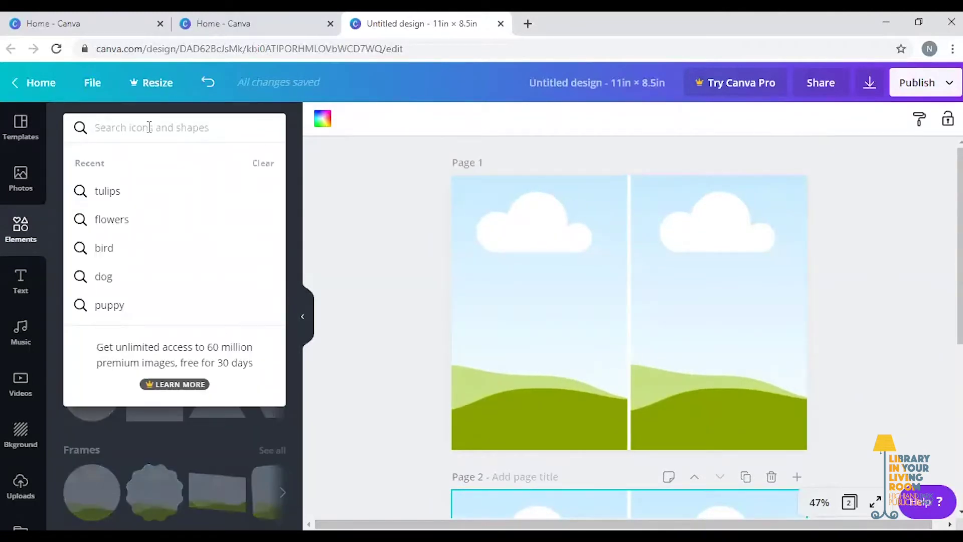
pyautogui.write('flo')
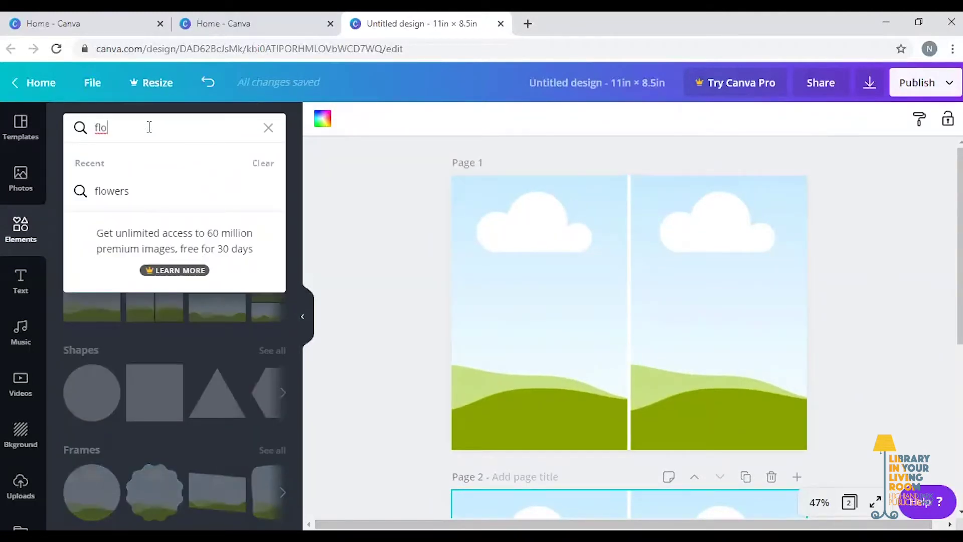
pyautogui.write('wers')
pyautogui.press('Return')
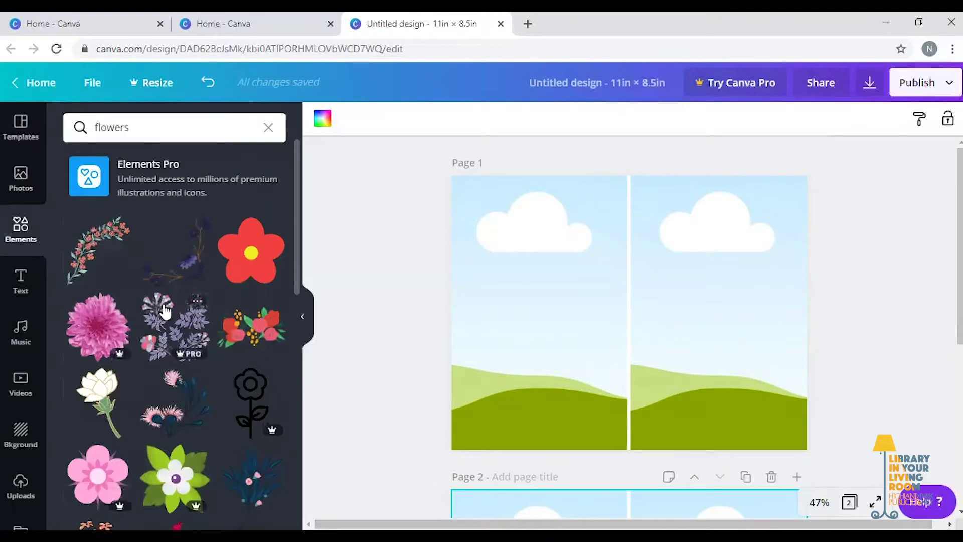
pyautogui.scroll(-5, 165, 309)
pyautogui.scroll(-12, 165, 311)
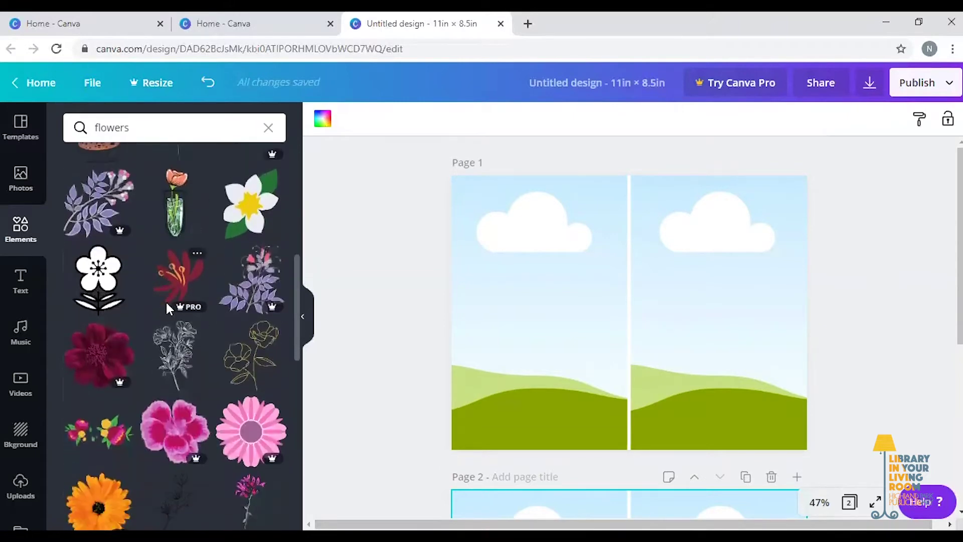
pyautogui.scroll(-7, 168, 311)
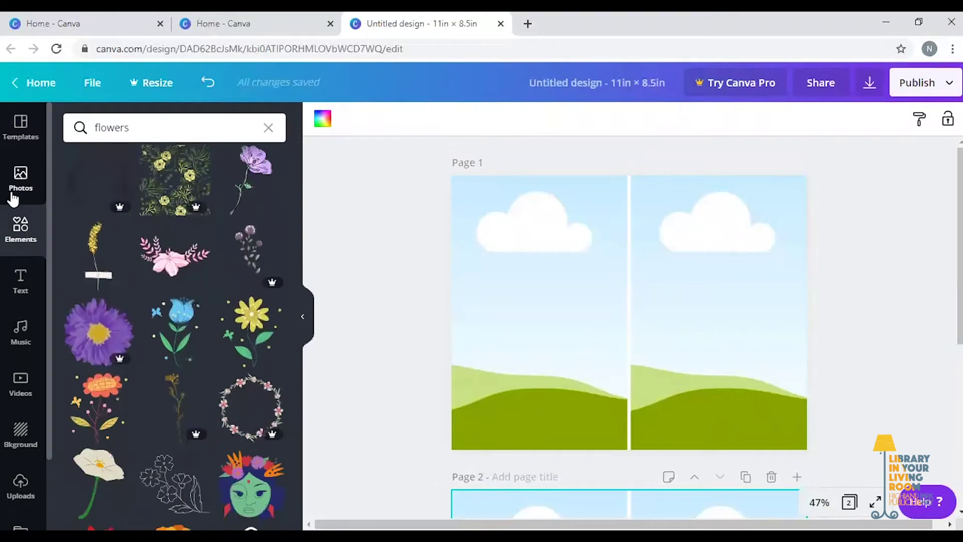
# Search the photo library for "flowers" and place the free photo of yellow flowers at sunset in the right grid cell of page 1.
pyautogui.click(19, 175)
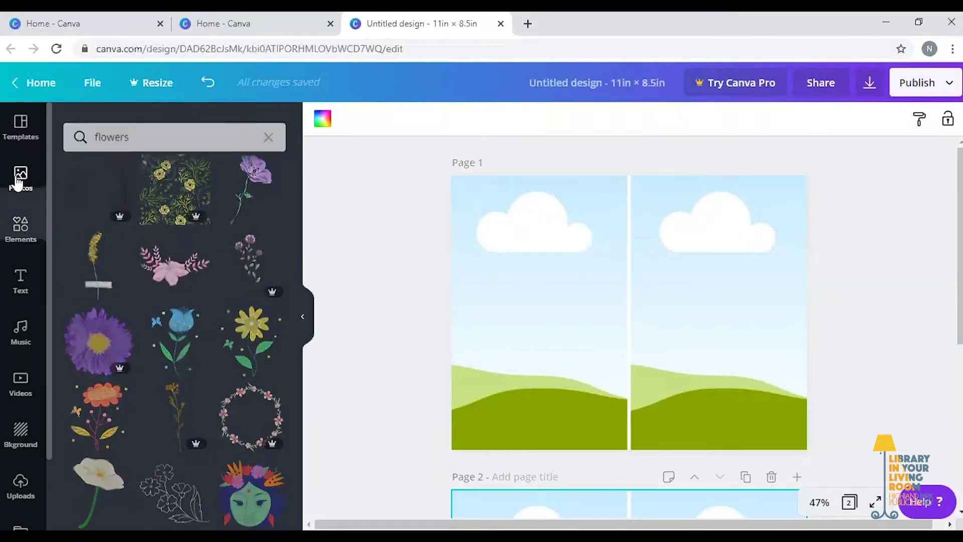
pyautogui.click(115, 128)
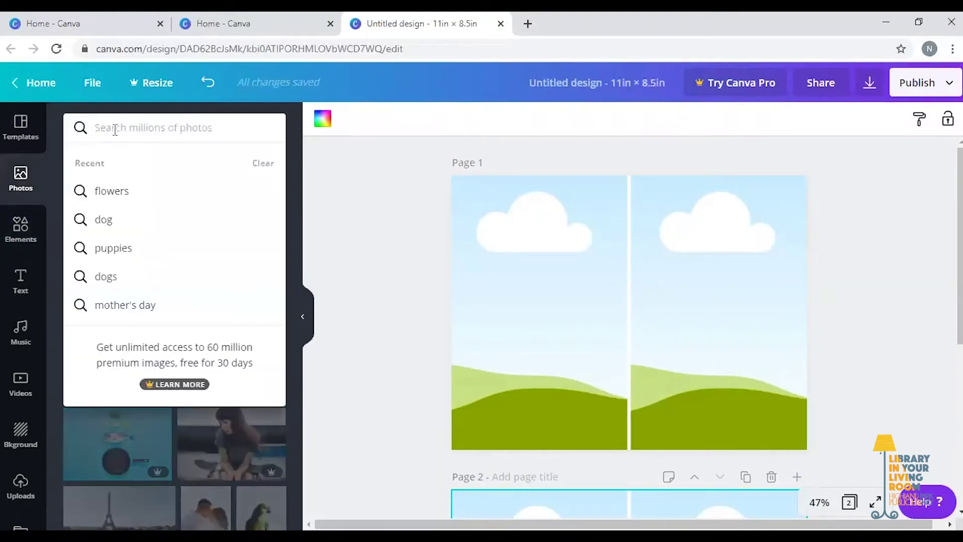
pyautogui.write('flowers')
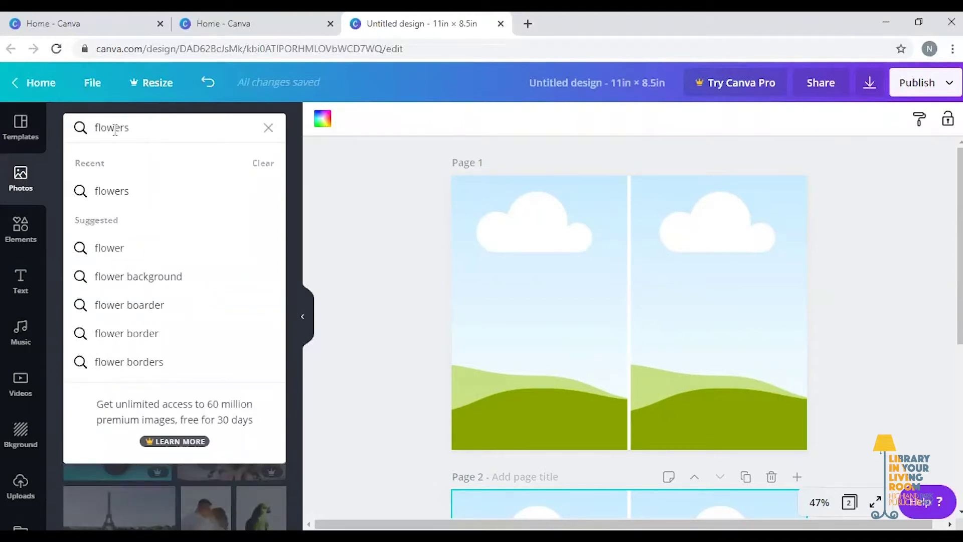
pyautogui.press('Return')
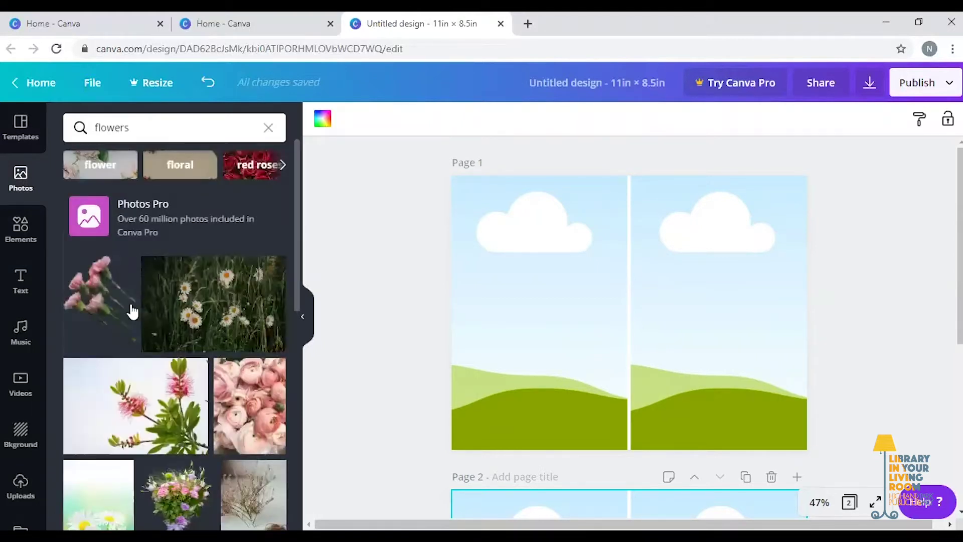
pyautogui.scroll(-5, 210, 301)
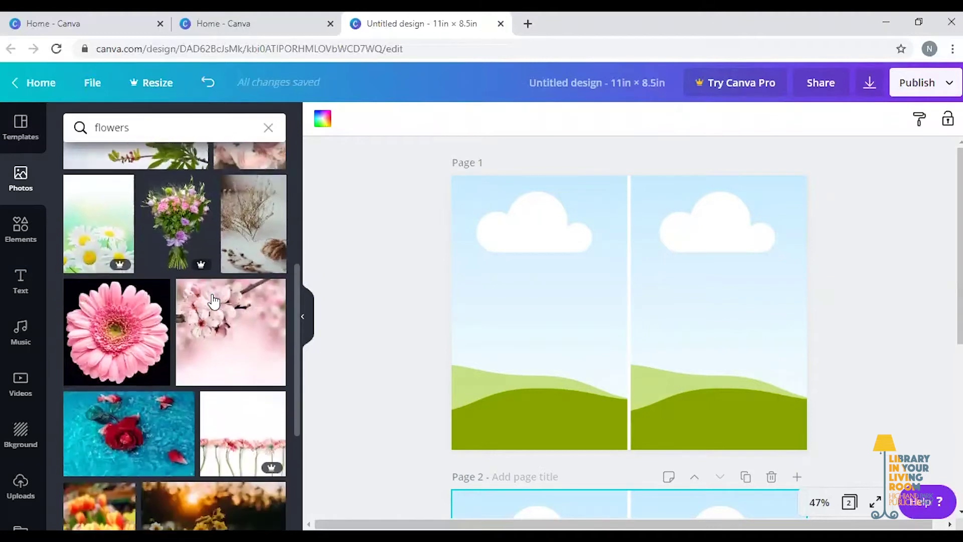
pyautogui.scroll(-1, 214, 301)
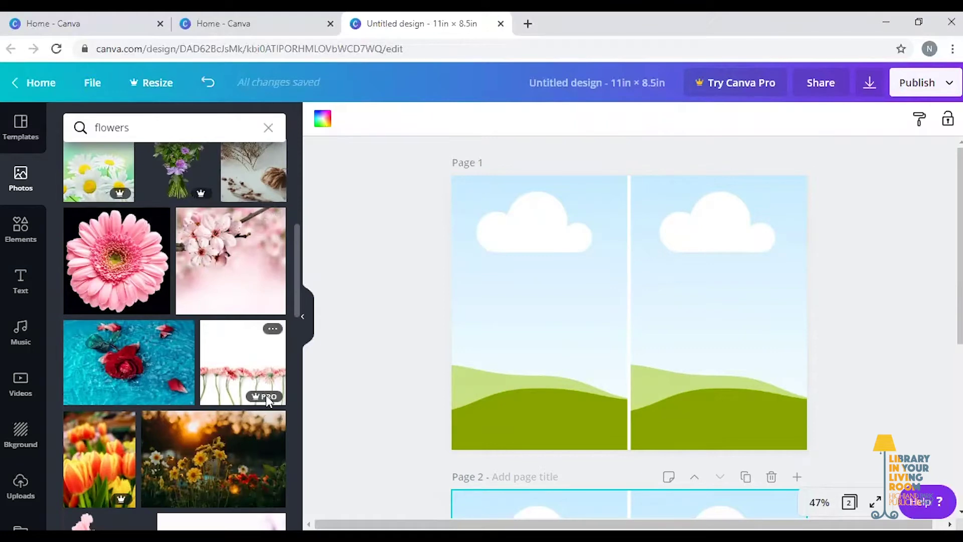
pyautogui.moveTo(266, 395)
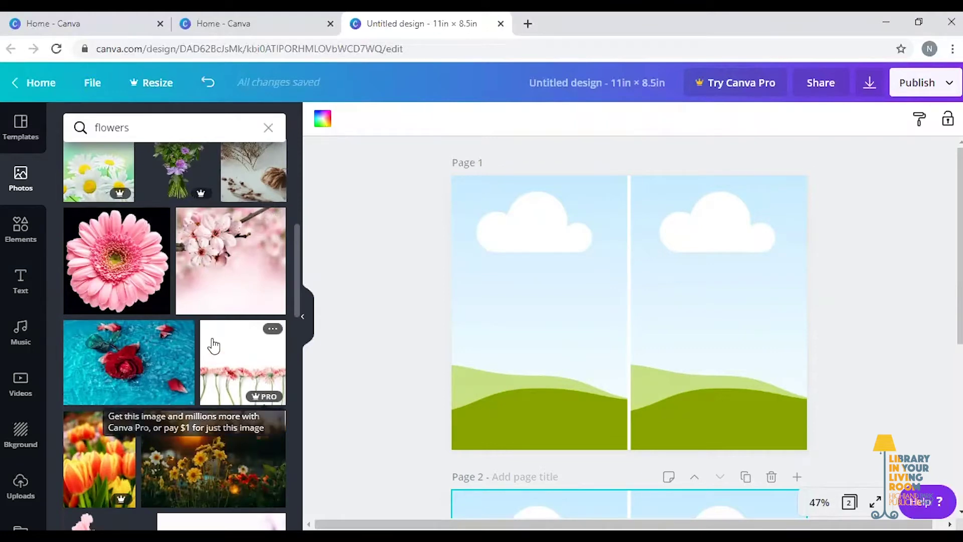
pyautogui.scroll(-3, 59, 301)
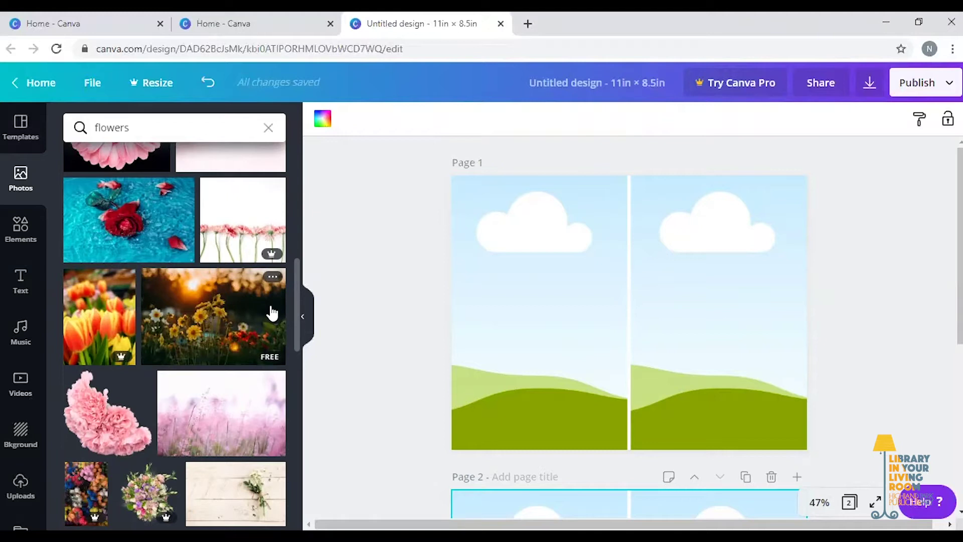
pyautogui.moveTo(272, 314); pyautogui.dragTo(717, 311)
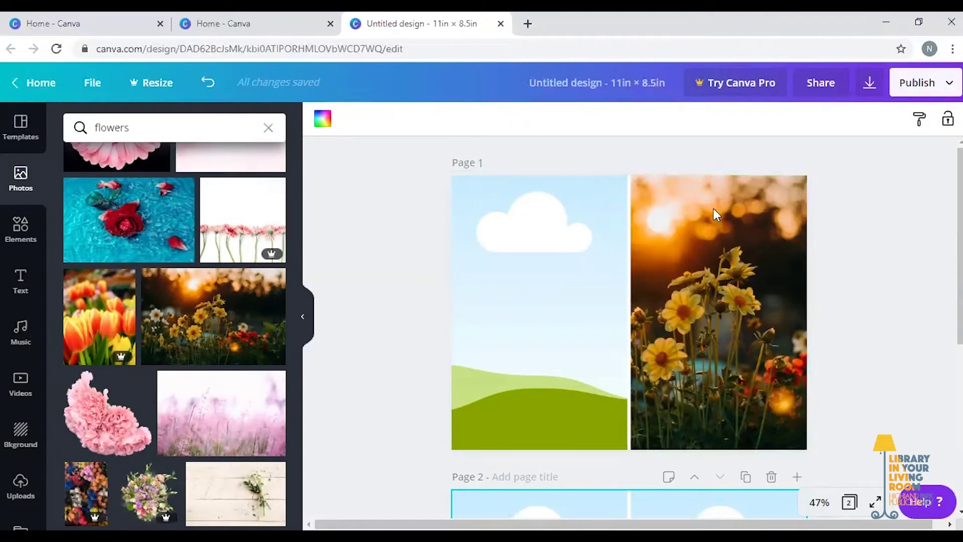
# Reposition the sunset flower photo within its grid cell on page 1, shifting the image right to center the sun and flowers.
pyautogui.click(768, 264)
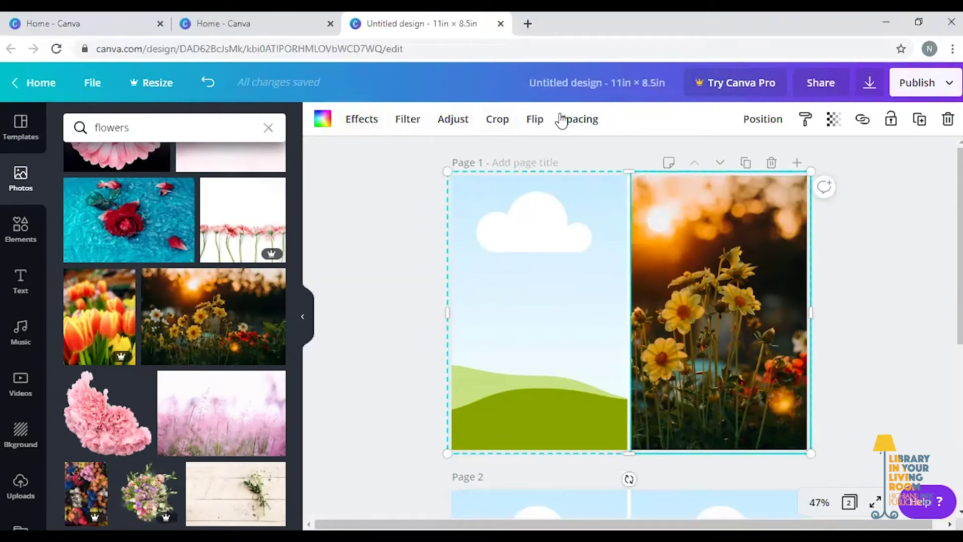
pyautogui.click(495, 123)
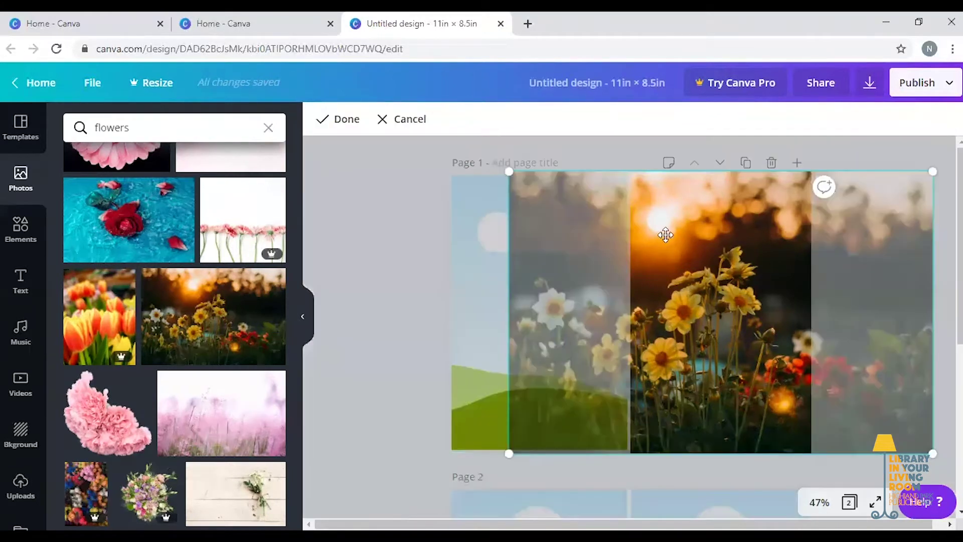
pyautogui.moveTo(697, 277); pyautogui.dragTo(749, 275)
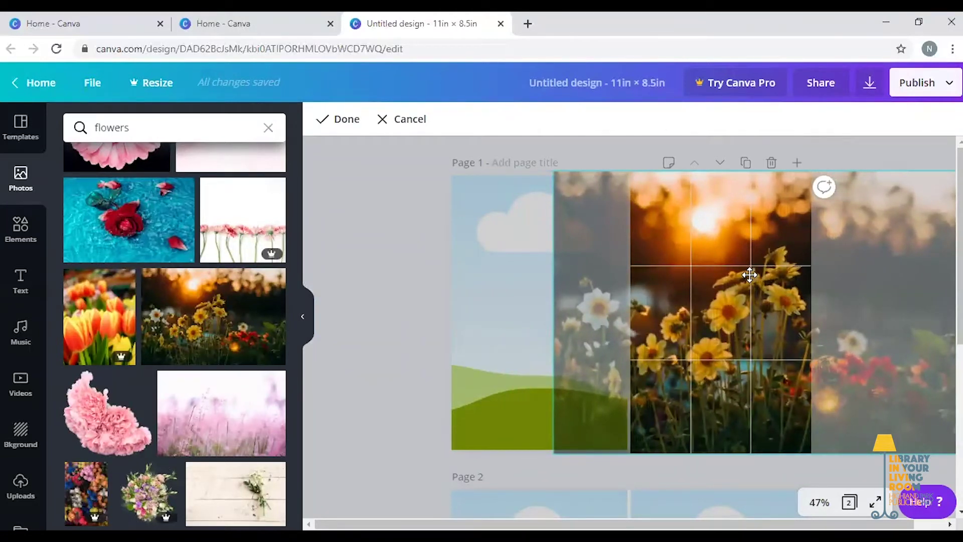
pyautogui.click(378, 211)
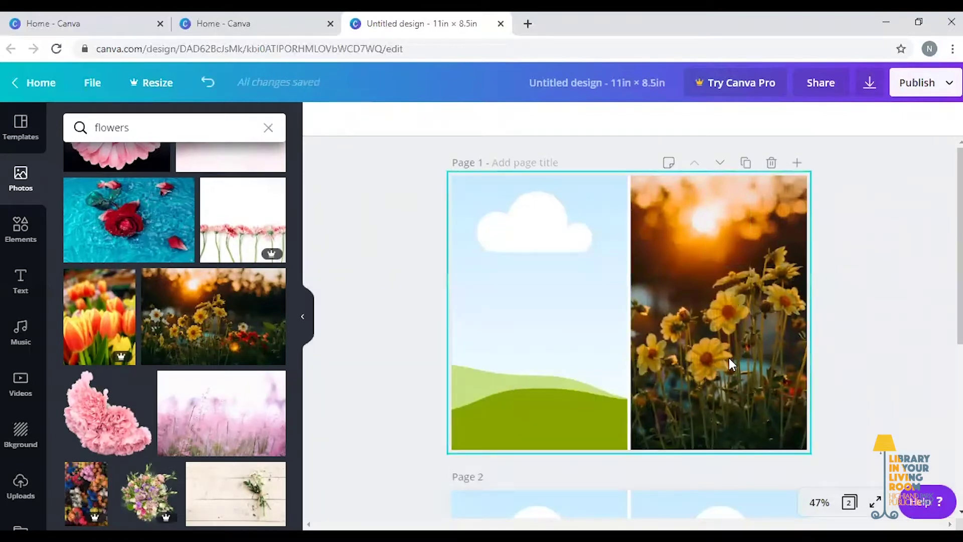
# Add a heading reading "To Mom" over the top of the sunset photo and widen its text box to the cell's width.
pyautogui.click(17, 283)
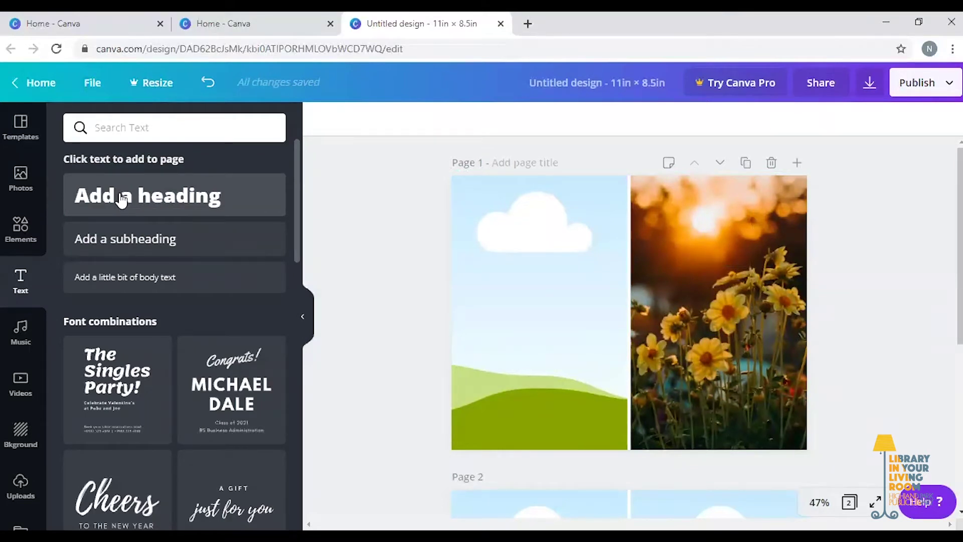
pyautogui.moveTo(121, 199); pyautogui.dragTo(739, 202)
pyautogui.tripleClick(740, 207)
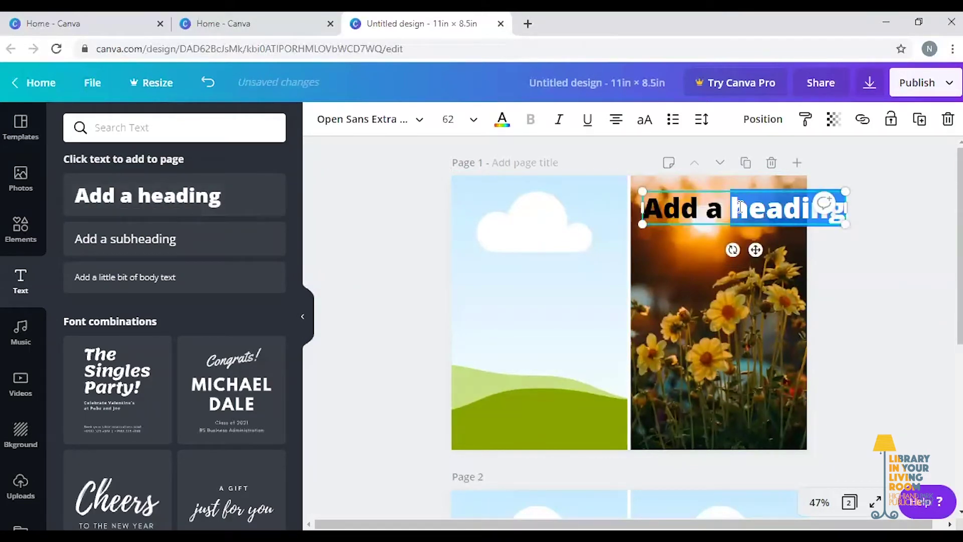
pyautogui.write('To')
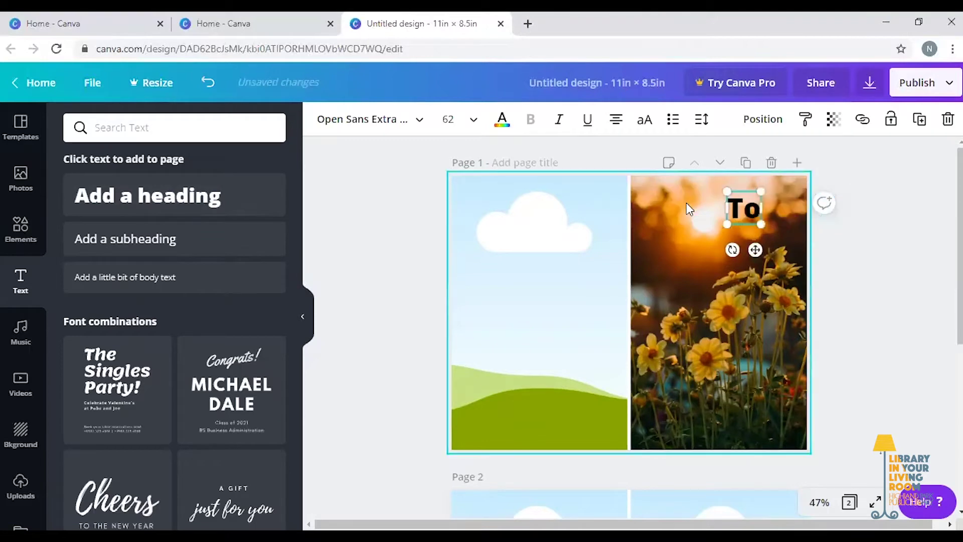
pyautogui.press('Return')
pyautogui.write('Mom')
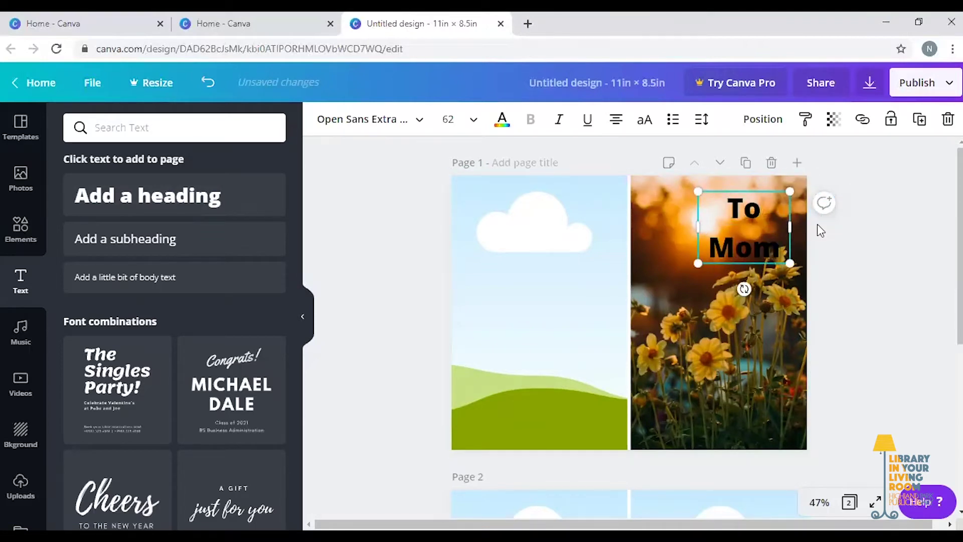
pyautogui.moveTo(698, 228); pyautogui.dragTo(630, 224)
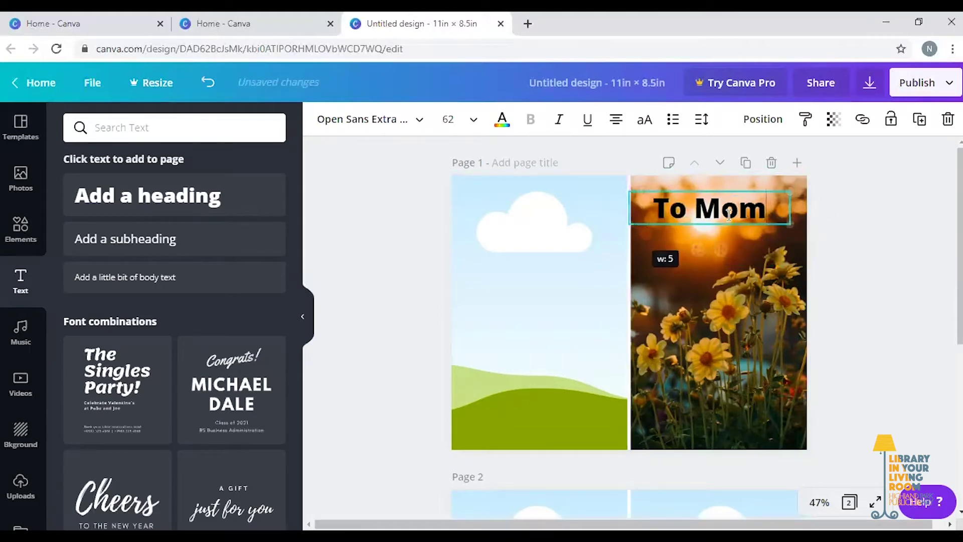
pyautogui.moveTo(797, 205); pyautogui.dragTo(827, 234)
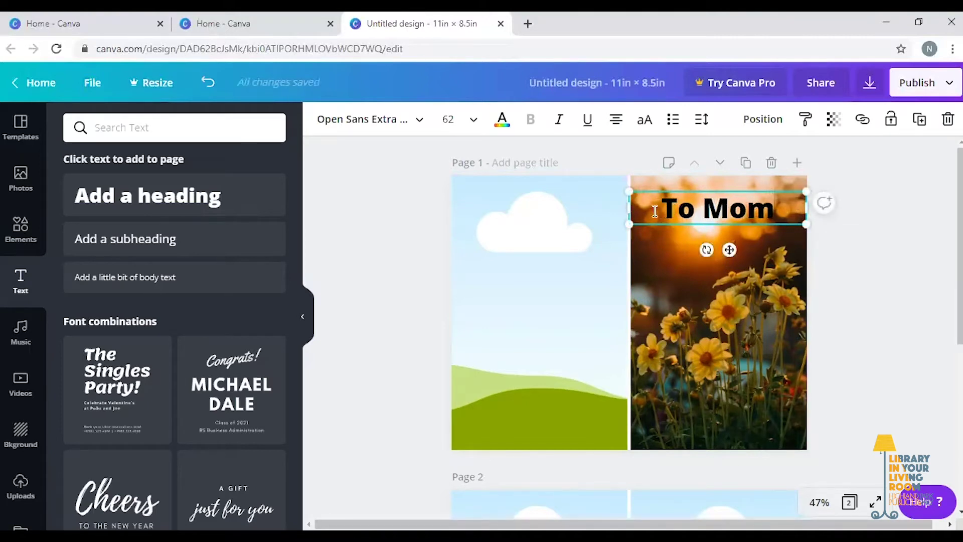
# Try the Nickainley font on the "To Mom" heading and settle on Allura.
pyautogui.moveTo(667, 208); pyautogui.dragTo(768, 209)
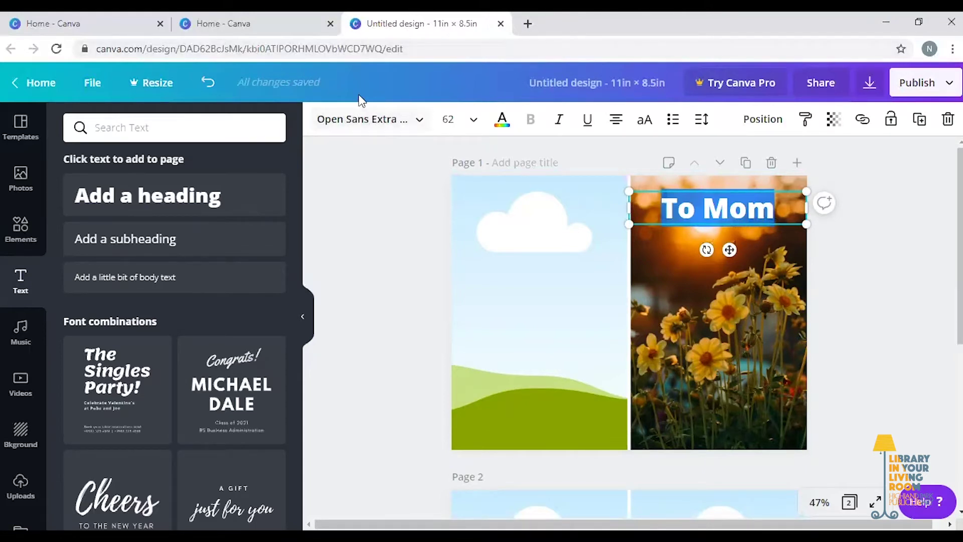
pyautogui.click(419, 128)
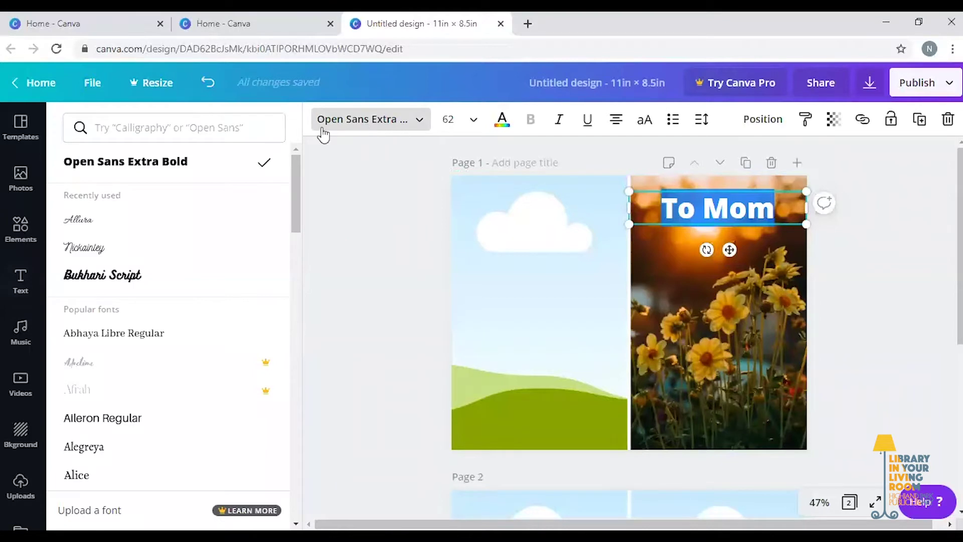
pyautogui.click(80, 256)
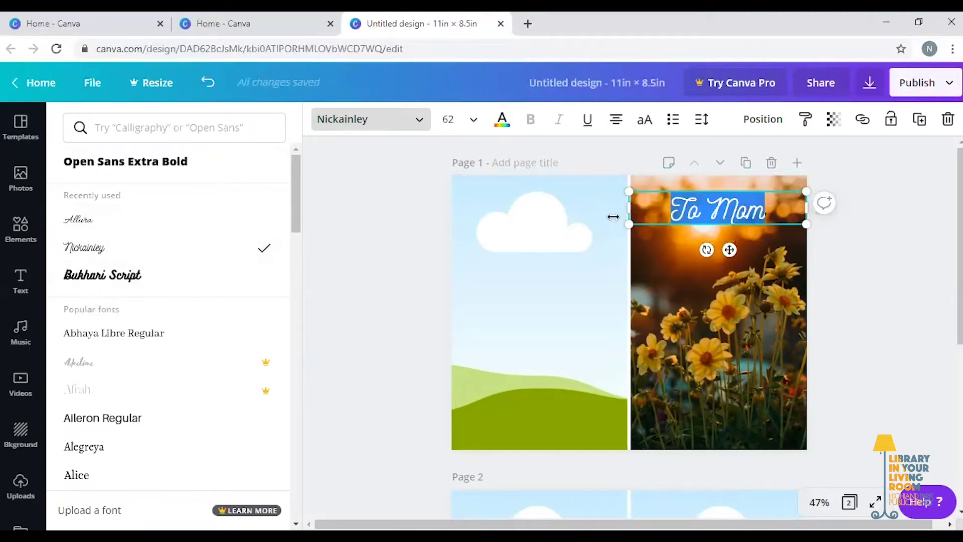
pyautogui.click(74, 224)
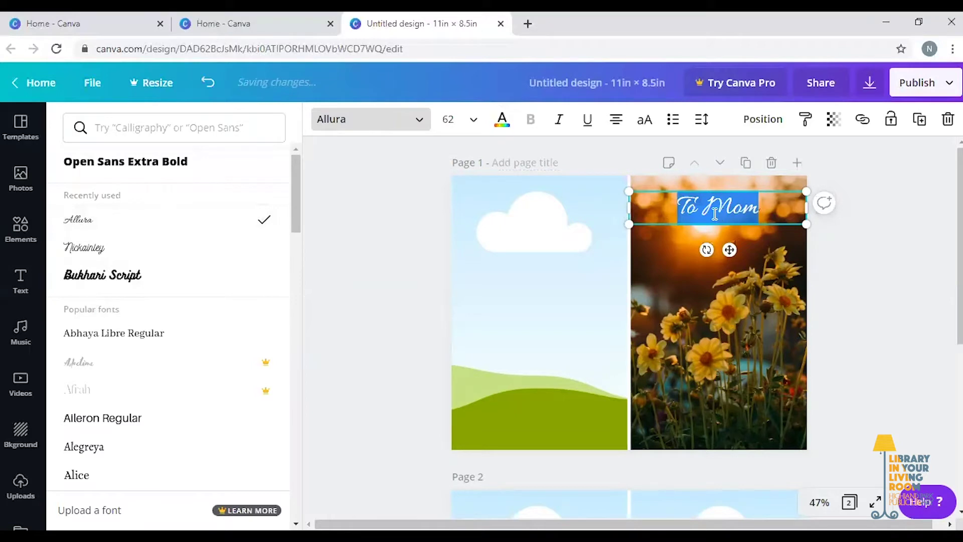
# Enlarge the "To Mom" heading to size 96 and move it slightly up toward the page's upper edge.
pyautogui.click(473, 121)
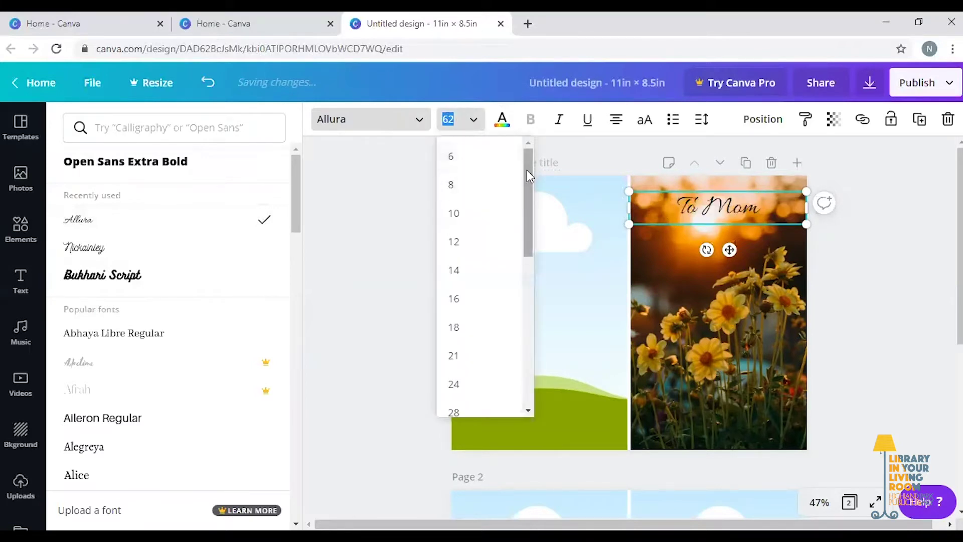
pyautogui.moveTo(527, 170); pyautogui.dragTo(522, 323)
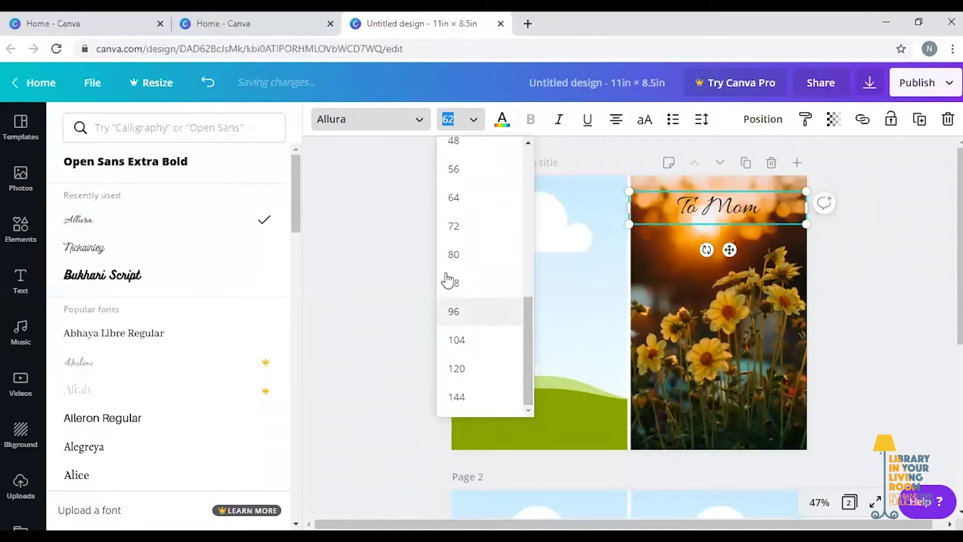
pyautogui.click(455, 255)
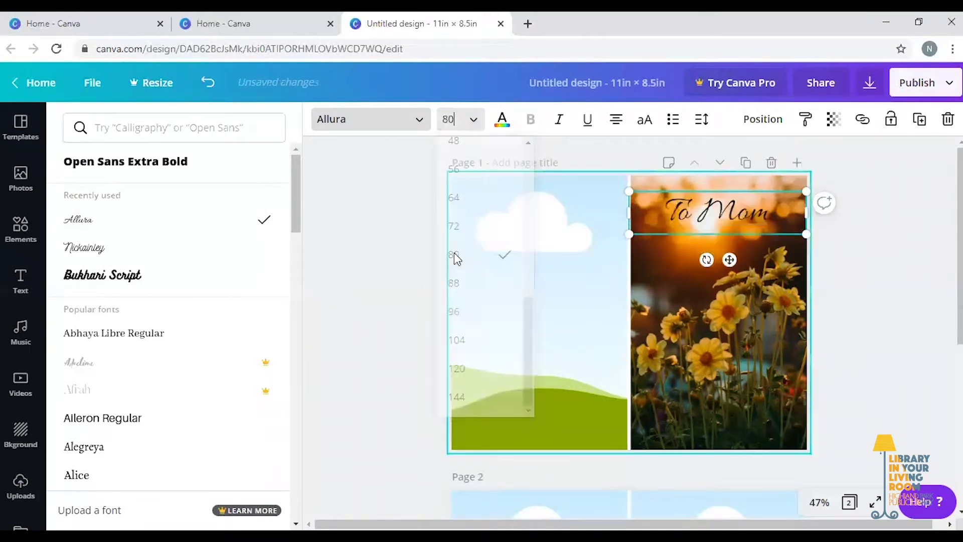
pyautogui.click(475, 122)
pyautogui.click(456, 335)
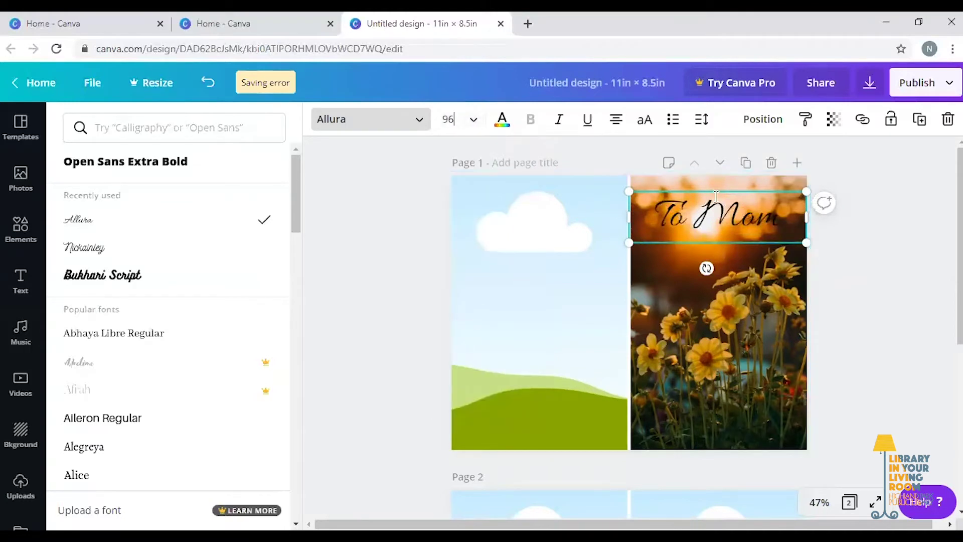
pyautogui.moveTo(714, 188); pyautogui.dragTo(716, 181)
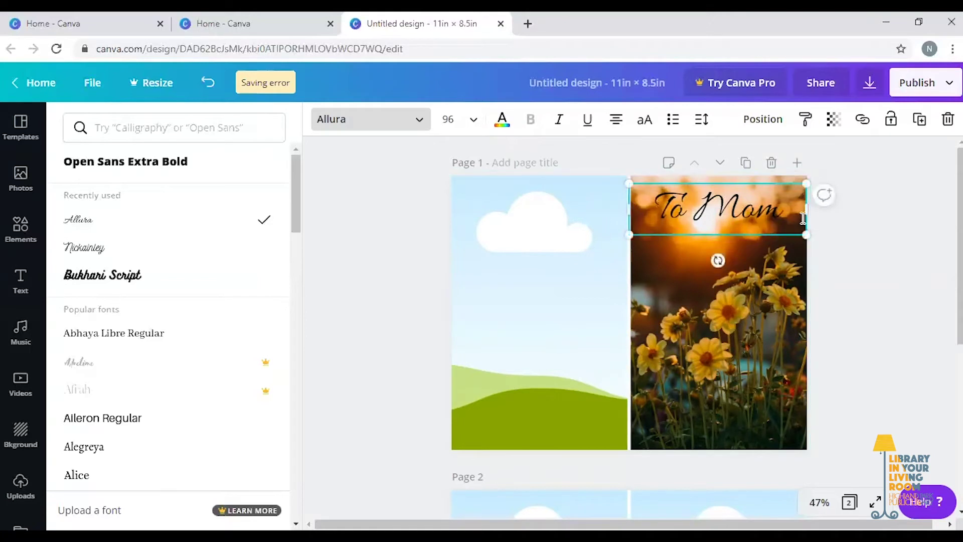
pyautogui.click(910, 245)
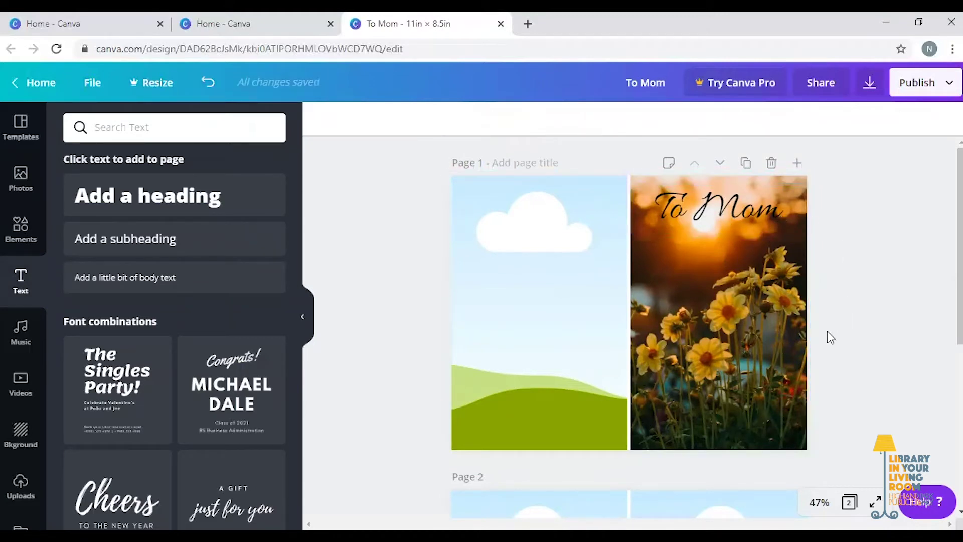
# Set the transparency of the photo grid on page 1 to 85.
pyautogui.click(673, 289)
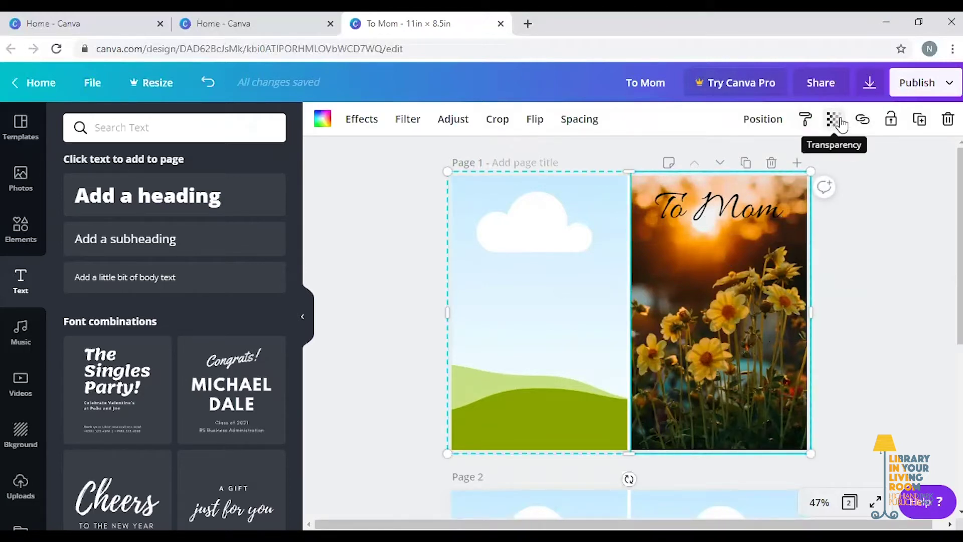
pyautogui.click(834, 121)
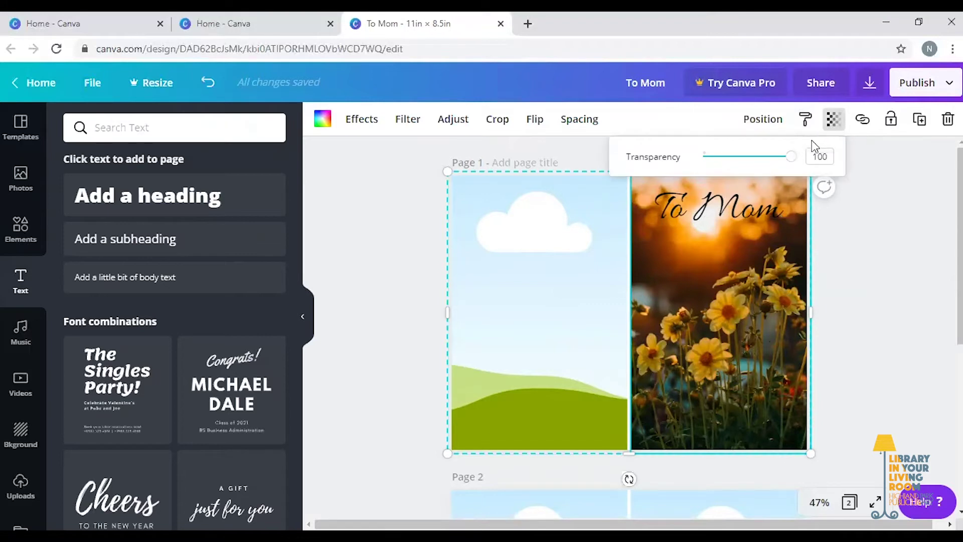
pyautogui.moveTo(795, 163); pyautogui.dragTo(785, 163)
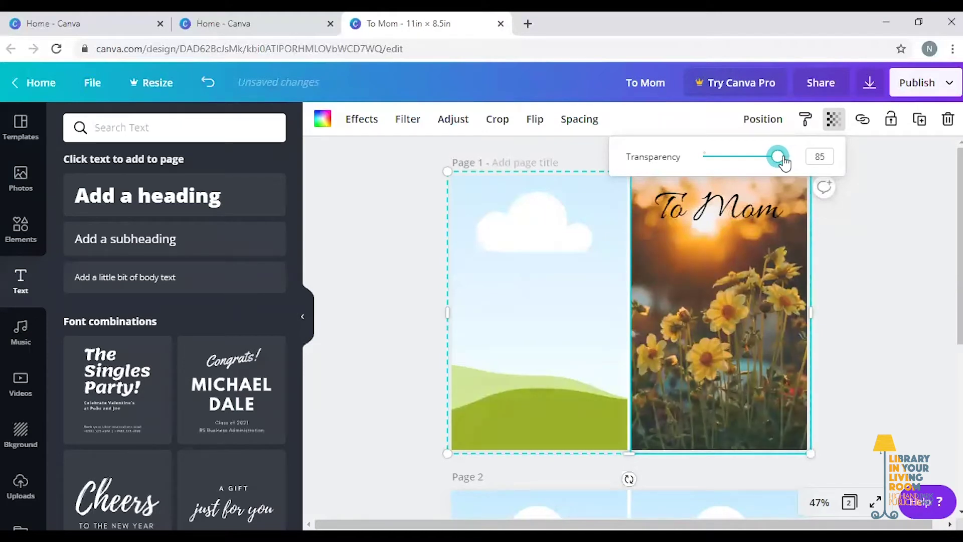
pyautogui.click(891, 247)
# Try pink as the text color of the "To Mom" heading, check its look, and undo the color change.
pyautogui.click(715, 200)
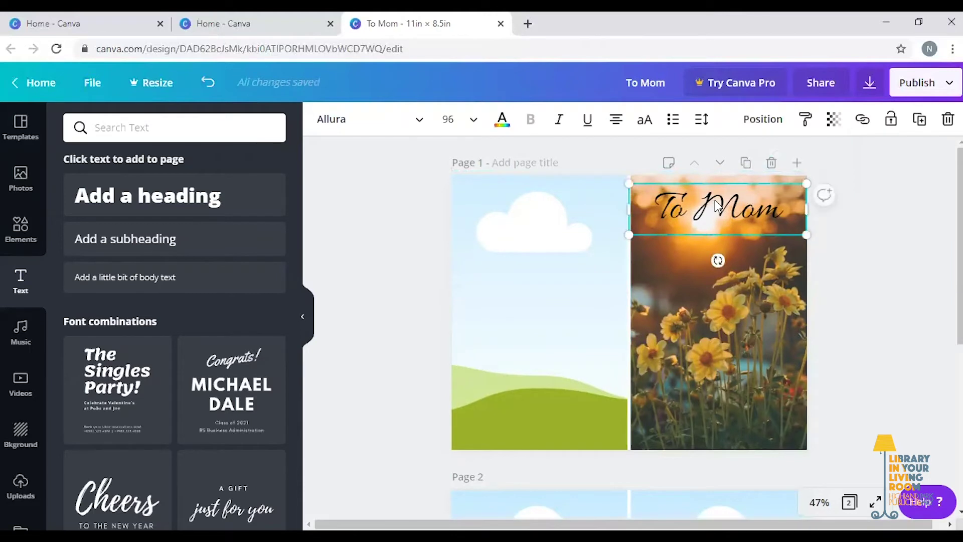
pyautogui.doubleClick(716, 200)
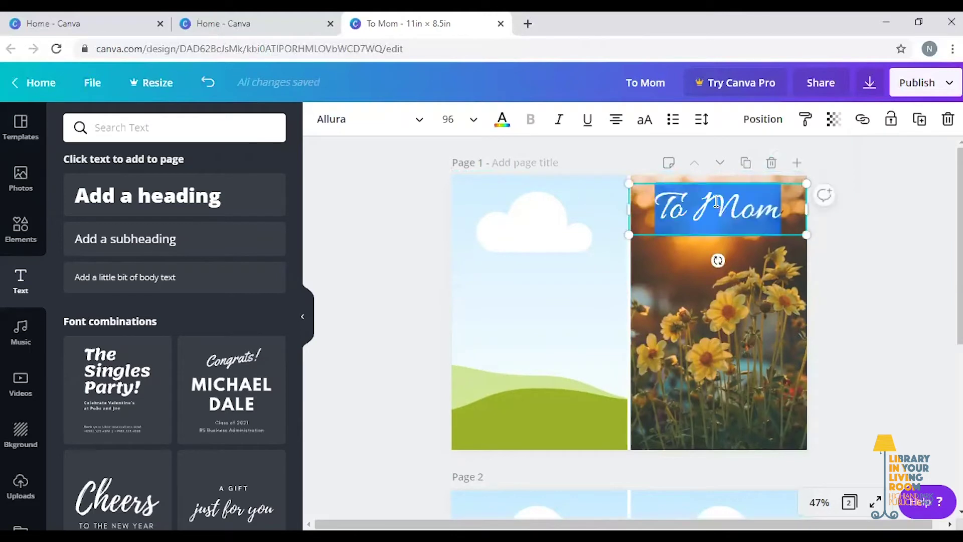
pyautogui.click(502, 120)
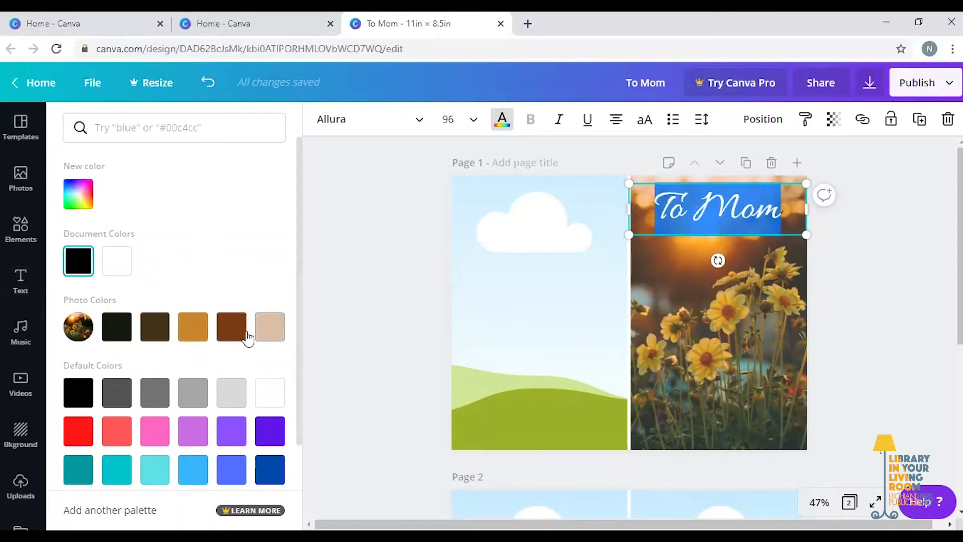
pyautogui.scroll(-1, 199, 388)
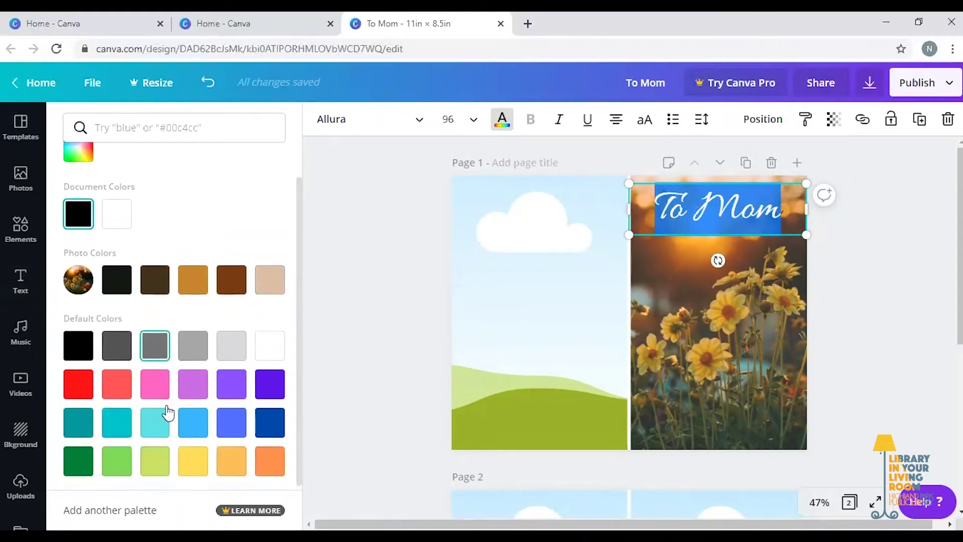
pyautogui.click(156, 382)
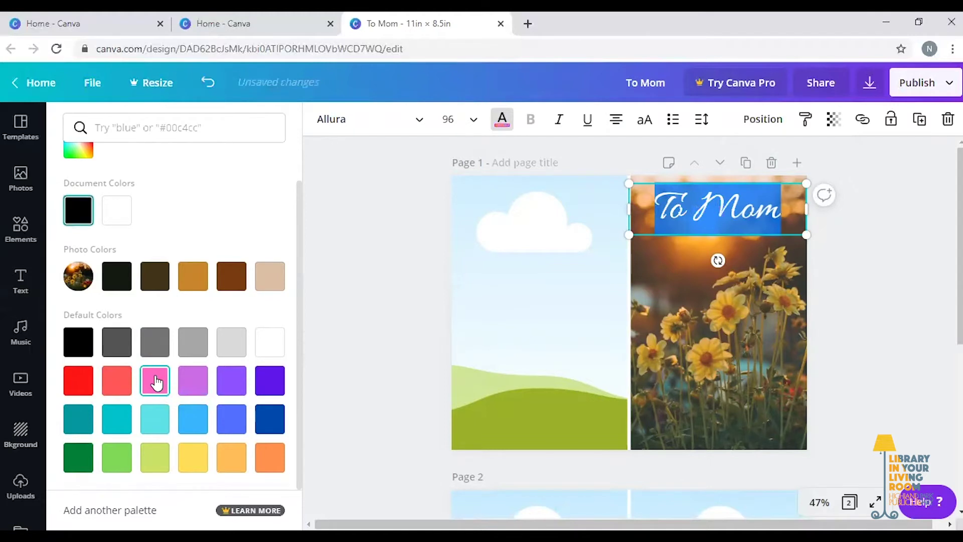
pyautogui.click(363, 334)
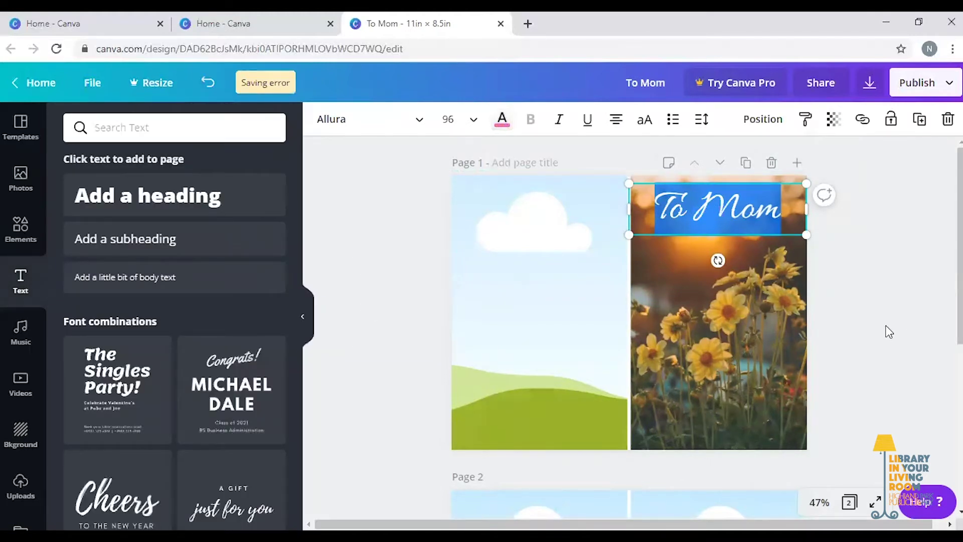
pyautogui.click(885, 327)
pyautogui.doubleClick(729, 207)
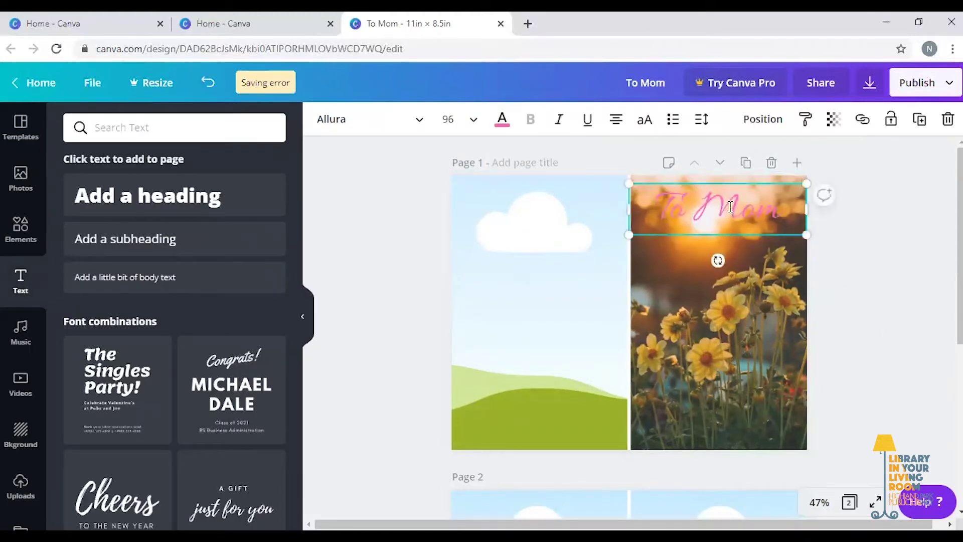
pyautogui.click(207, 88)
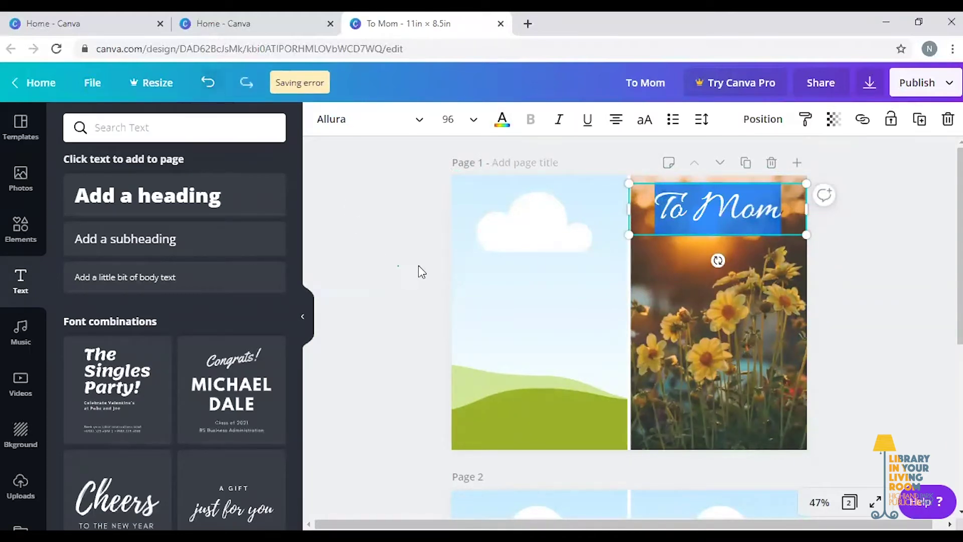
pyautogui.click(845, 270)
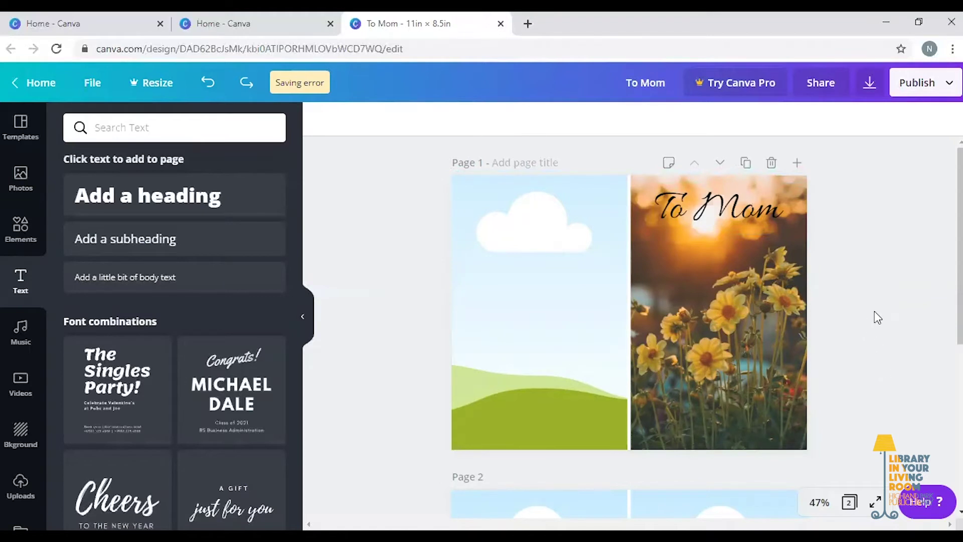
# Browse the font combinations and add the script-style "Here's to you" birthday combination to page 2.
pyautogui.scroll(-5, 875, 311)
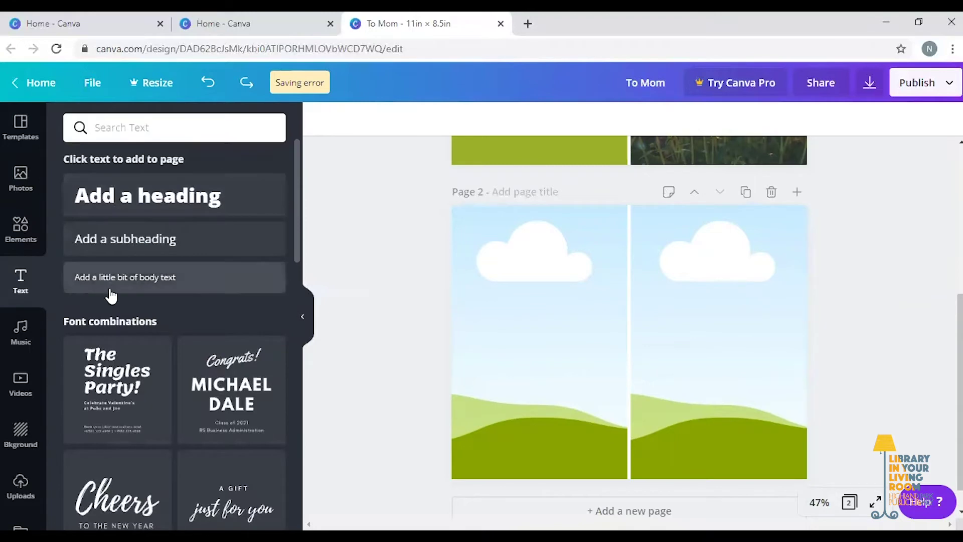
pyautogui.scroll(-5, 205, 295)
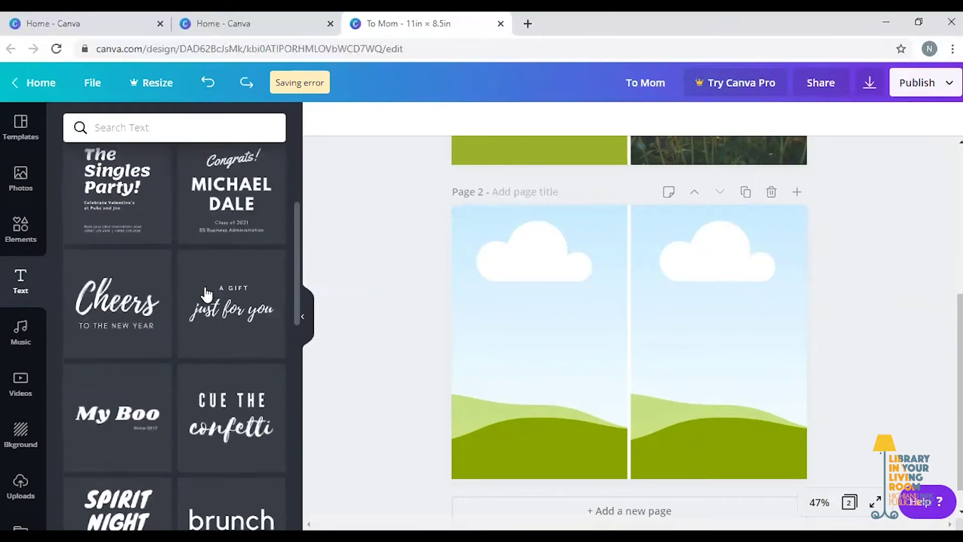
pyautogui.scroll(-6, 221, 472)
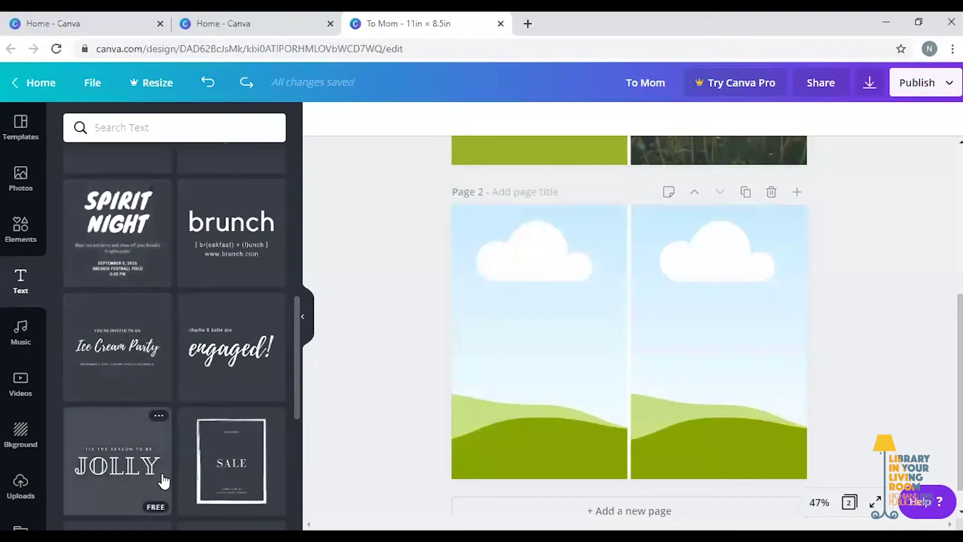
pyautogui.scroll(-5, 131, 412)
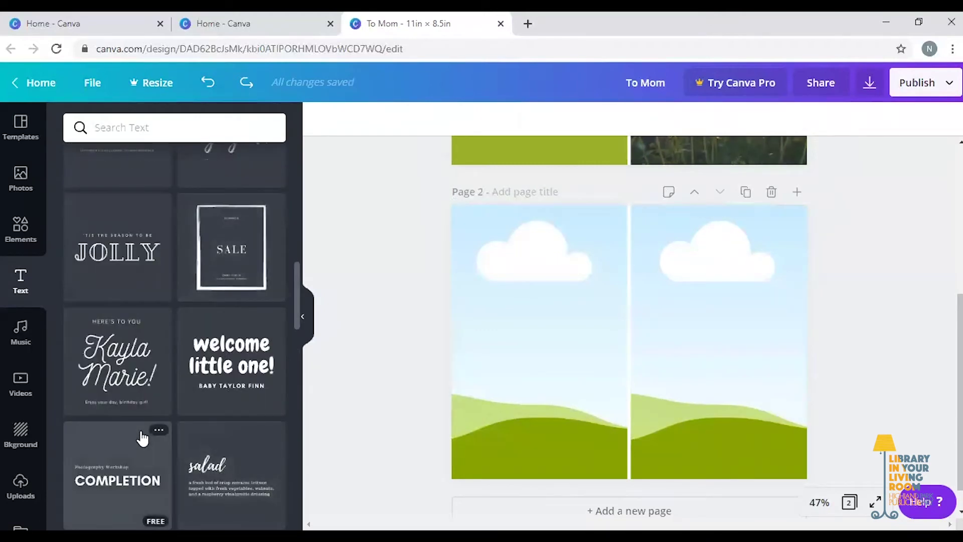
pyautogui.scroll(-3, 142, 438)
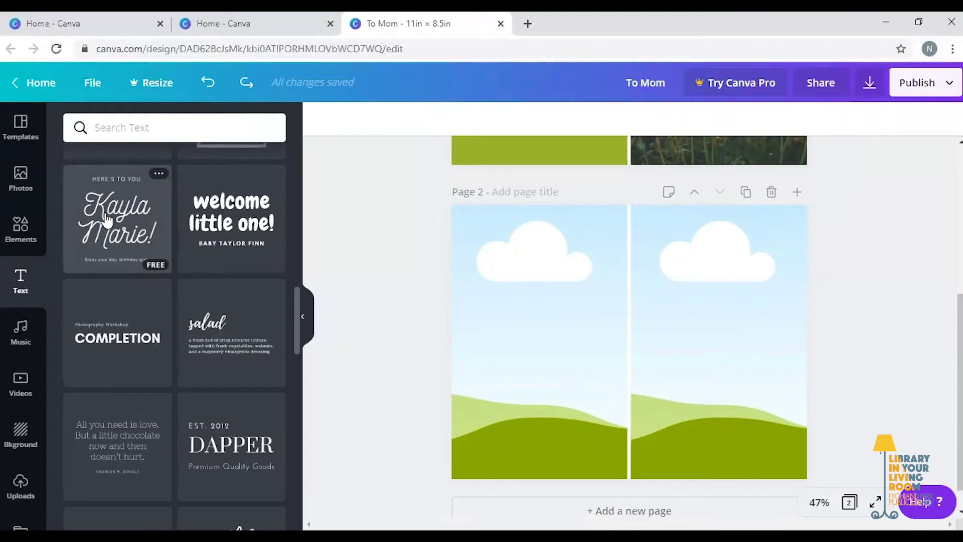
pyautogui.click(158, 213)
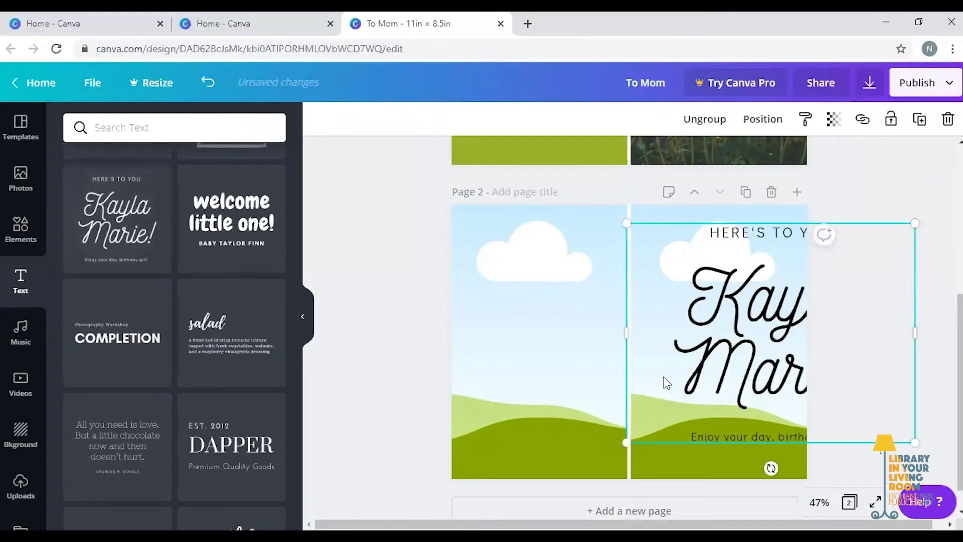
# Narrow the birthday text group to fit page 2's right grid cell and set its large script line to size 72.
pyautogui.moveTo(917, 331); pyautogui.dragTo(807, 331)
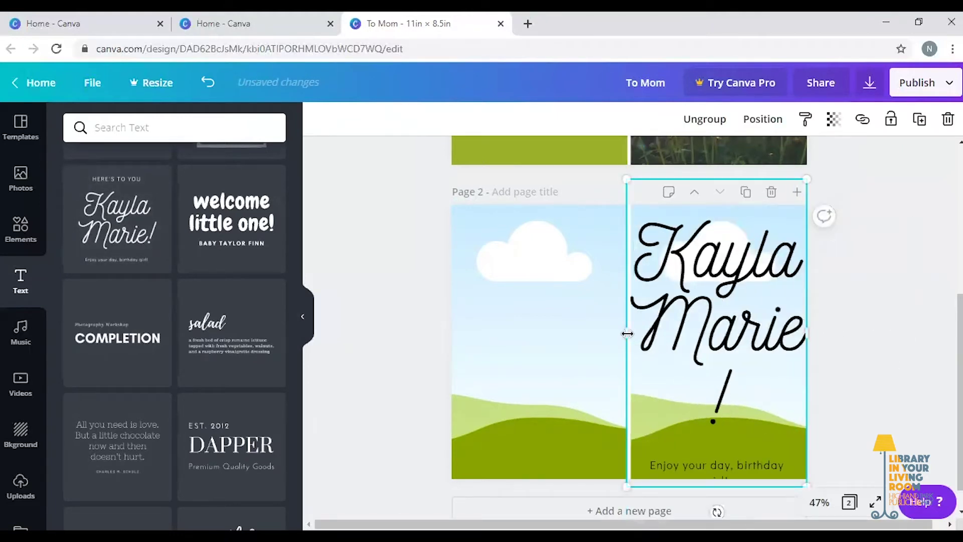
pyautogui.moveTo(627, 334); pyautogui.dragTo(630, 334)
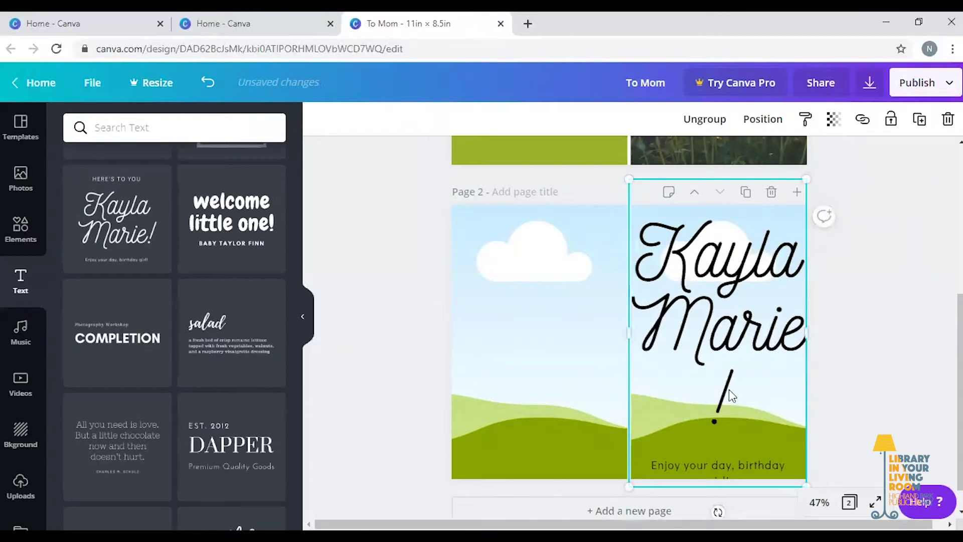
pyautogui.doubleClick(694, 270)
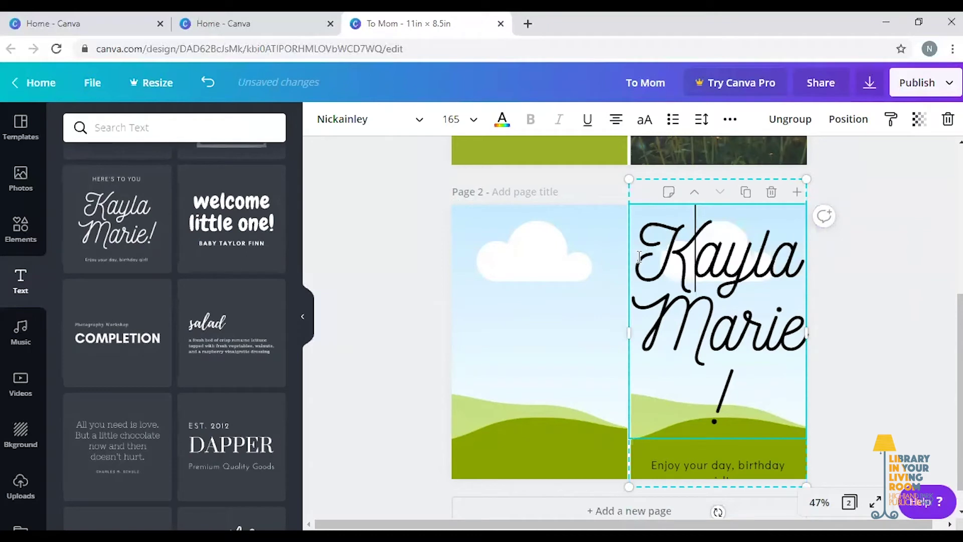
pyautogui.moveTo(680, 252); pyautogui.dragTo(753, 375)
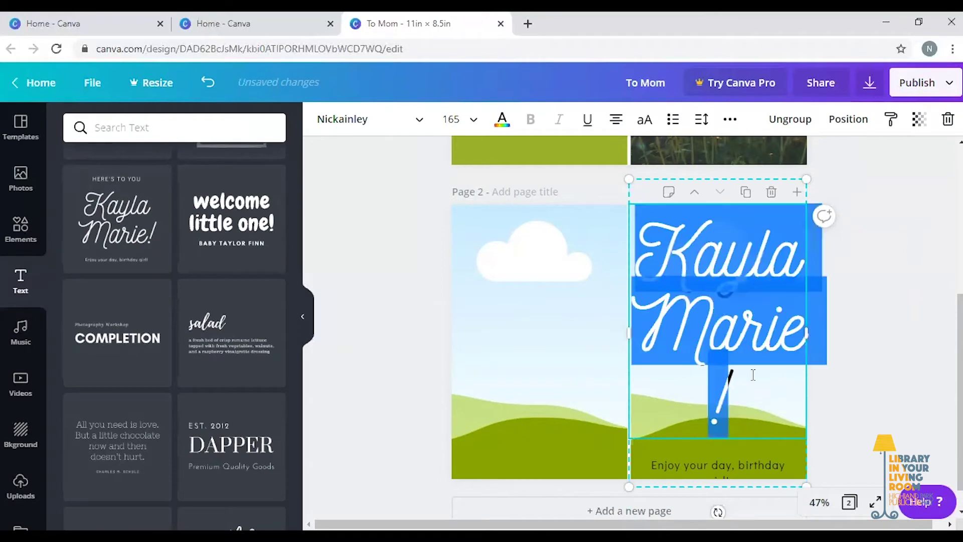
pyautogui.click(471, 128)
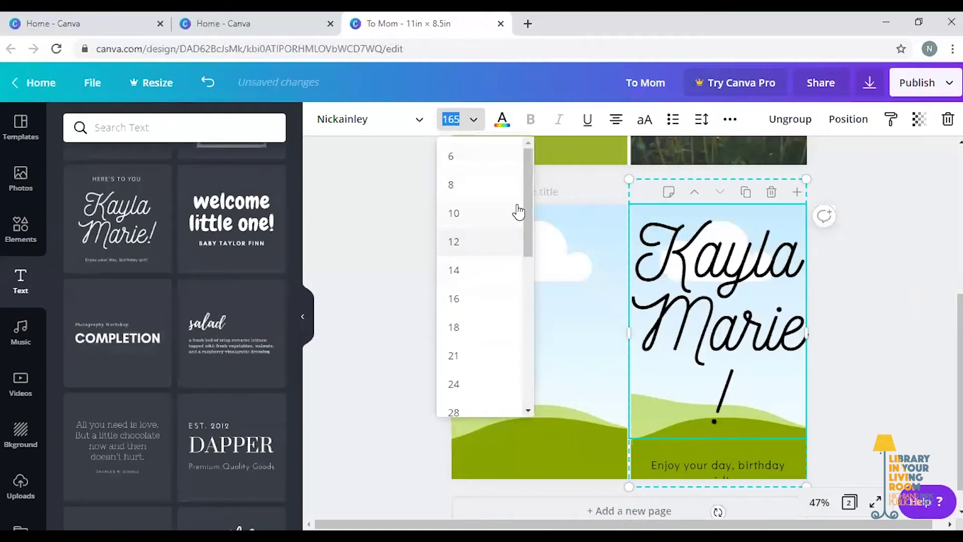
pyautogui.moveTo(527, 211); pyautogui.dragTo(526, 309)
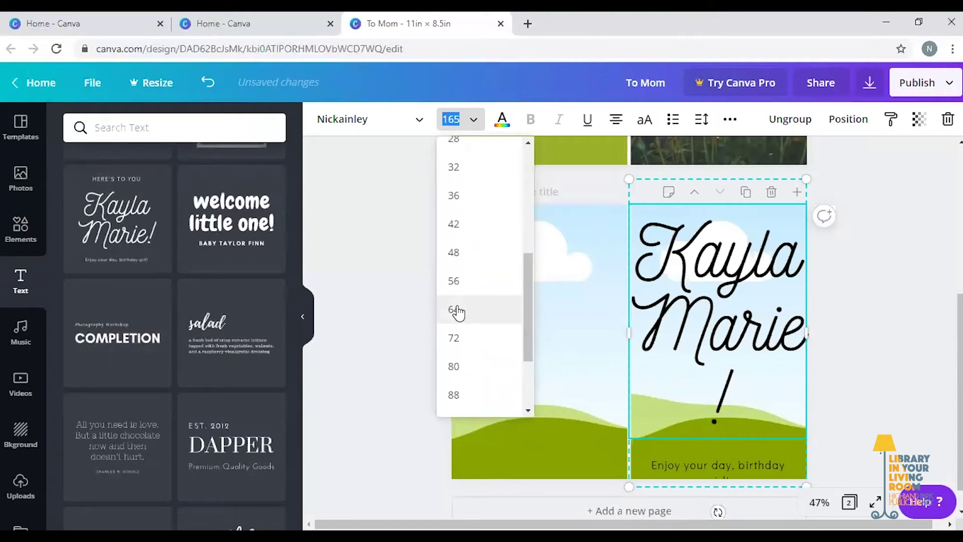
pyautogui.click(453, 339)
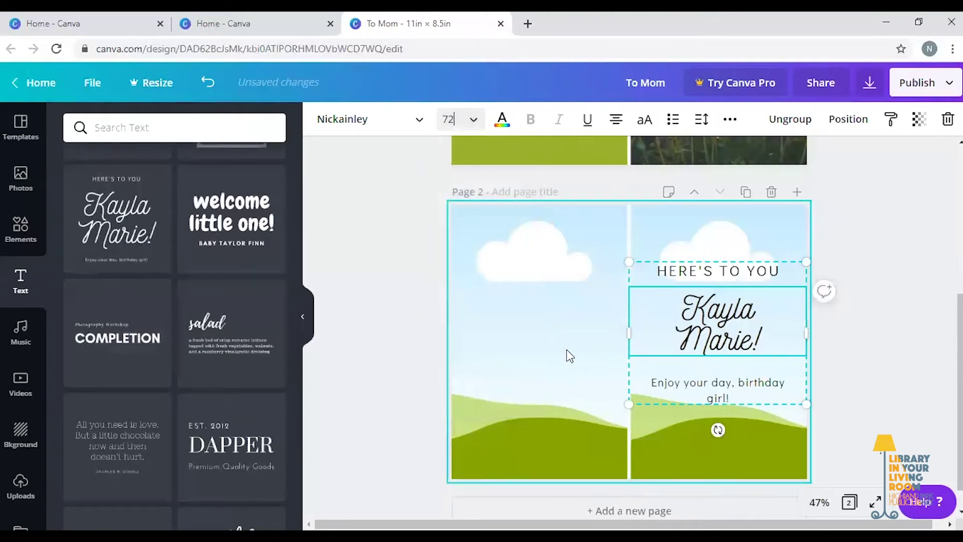
# Replace the script name line on page 2 with "Happy Mother's Day".
pyautogui.doubleClick(719, 319)
pyautogui.click(737, 315)
pyautogui.moveTo(682, 309); pyautogui.dragTo(799, 339)
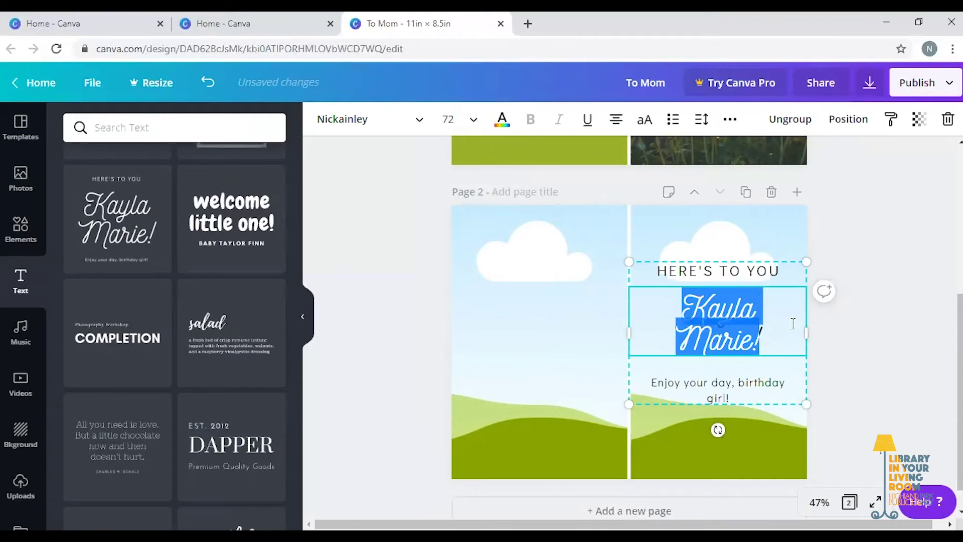
pyautogui.write("Happy Mother's Day")
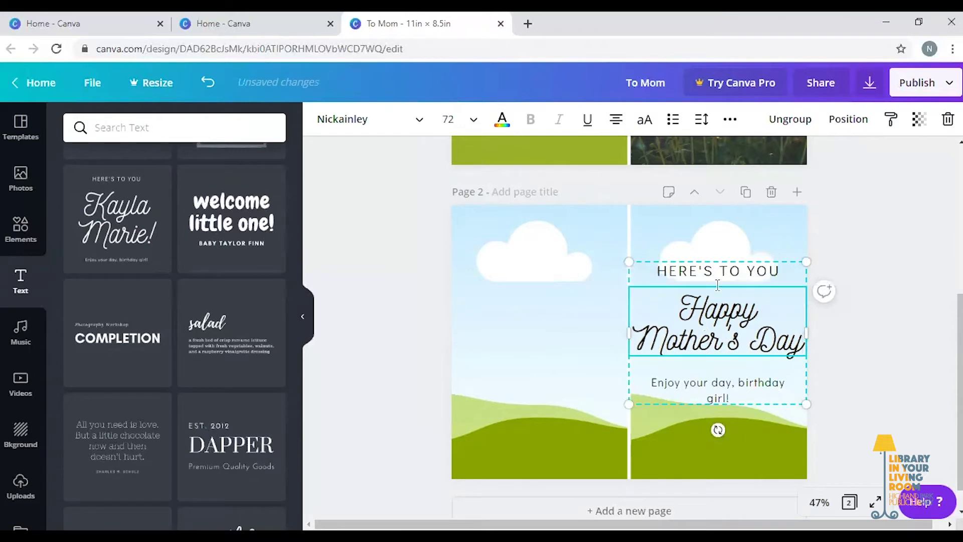
# Replace the small text line below the heading with "From your wonderful and favorite daughter.".
pyautogui.click(706, 381)
pyautogui.doubleClick(707, 383)
pyautogui.tripleClick(707, 384)
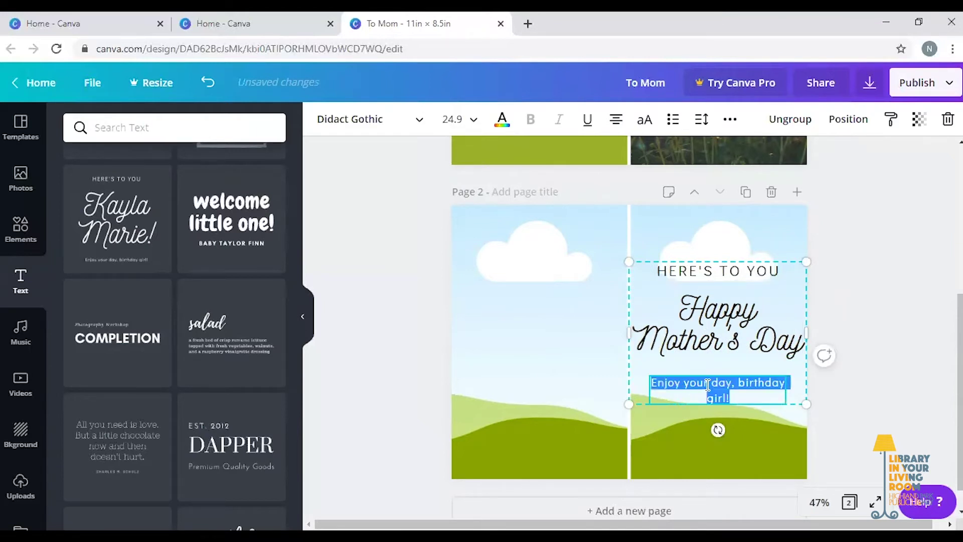
pyautogui.write('From your ')
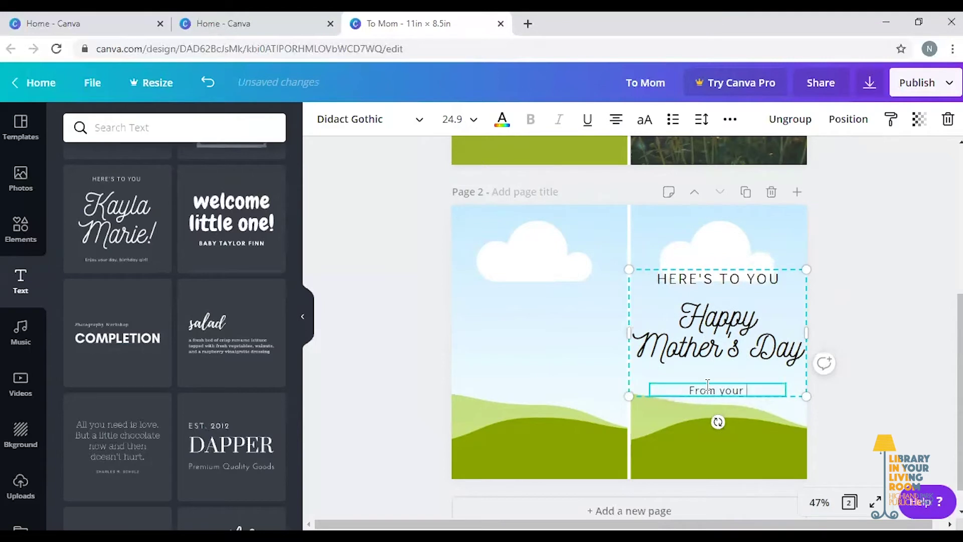
pyautogui.write('wonderful and f')
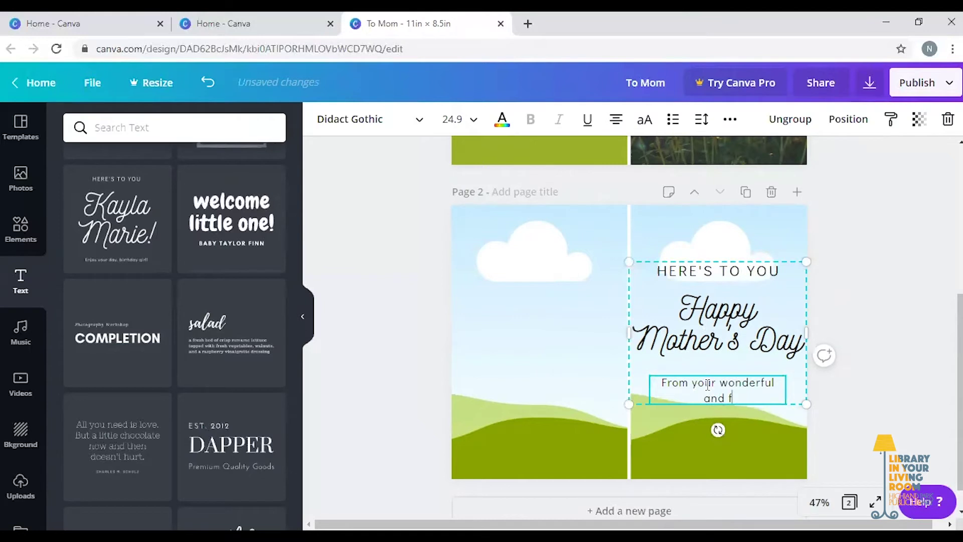
pyautogui.write('avorite daugh')
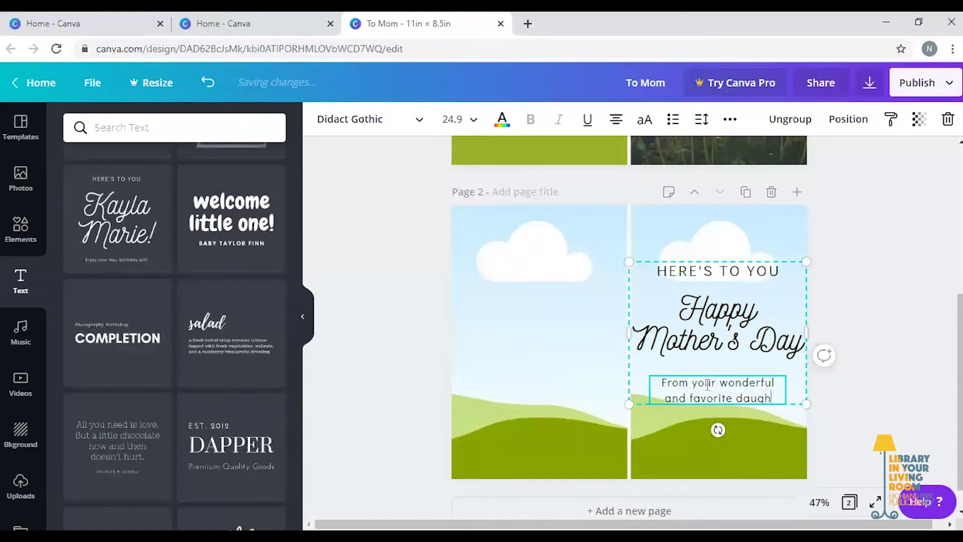
pyautogui.write('ter.')
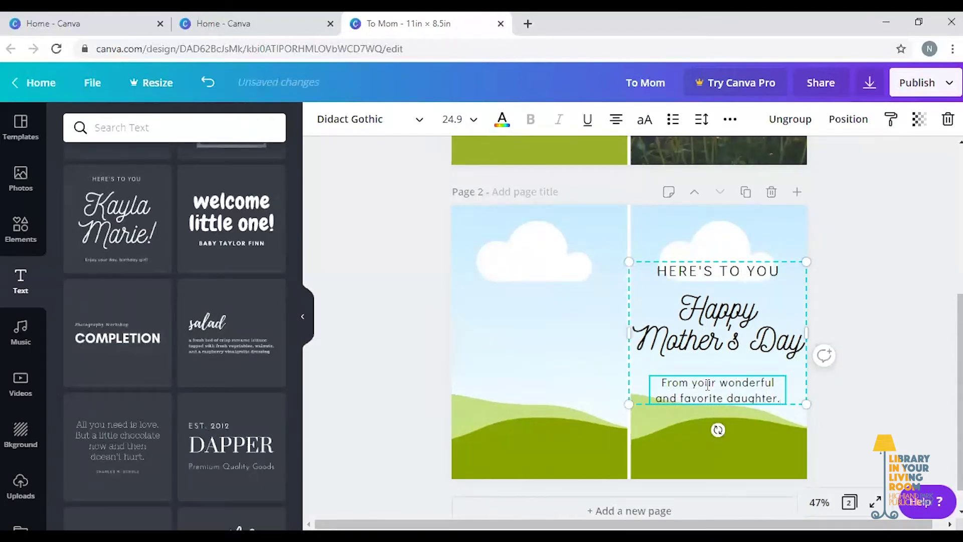
pyautogui.click(885, 282)
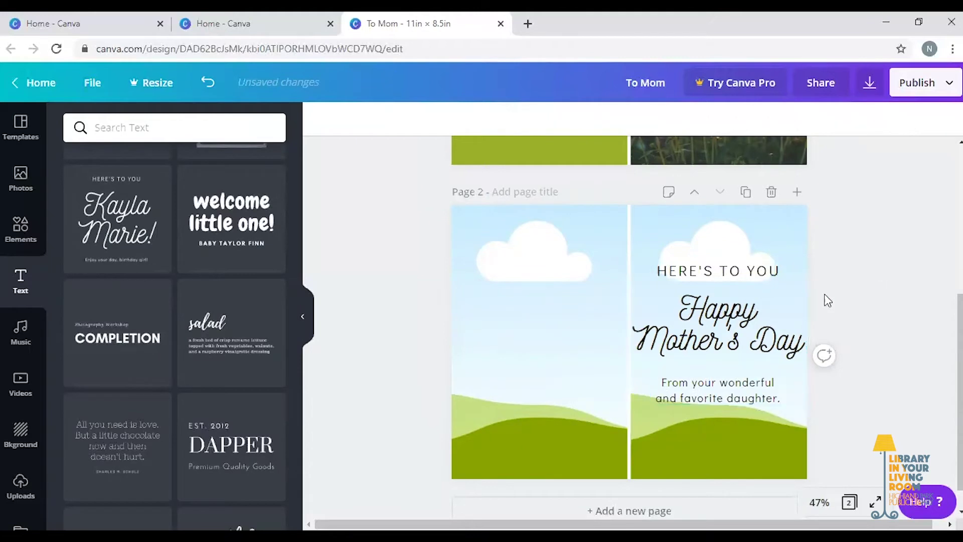
# Ungroup the text combination on page 2 and delete its "Here's to you" line.
pyautogui.click(713, 273)
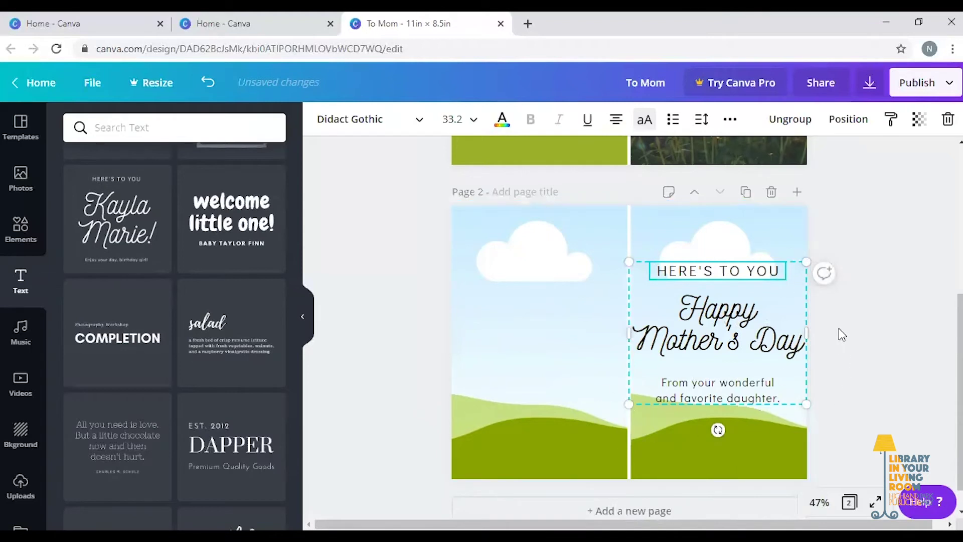
pyautogui.click(791, 120)
pyautogui.click(899, 269)
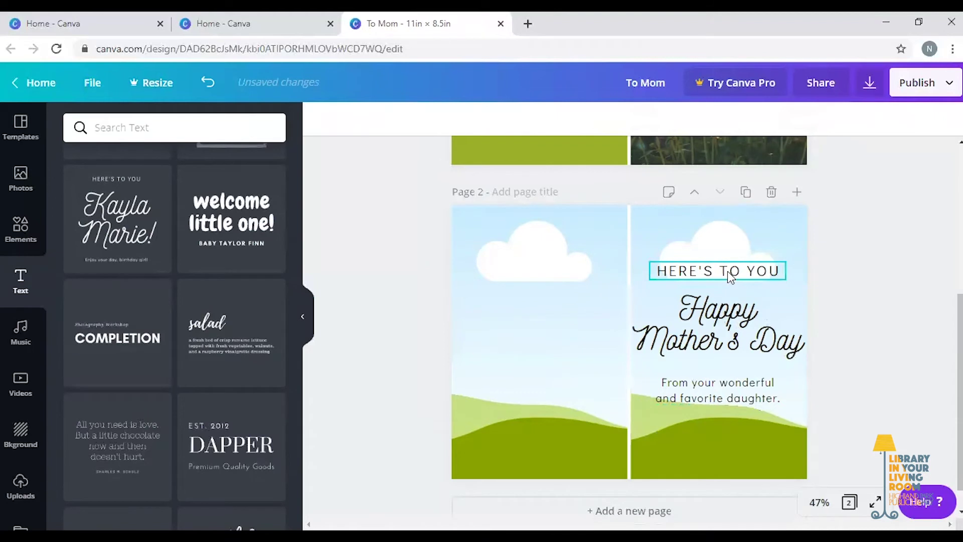
pyautogui.click(727, 275)
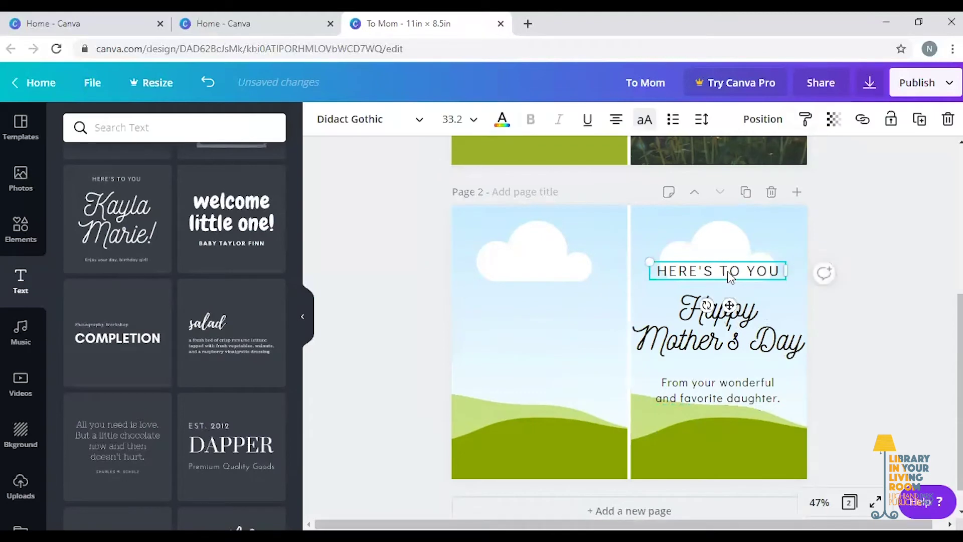
pyautogui.press('Delete')
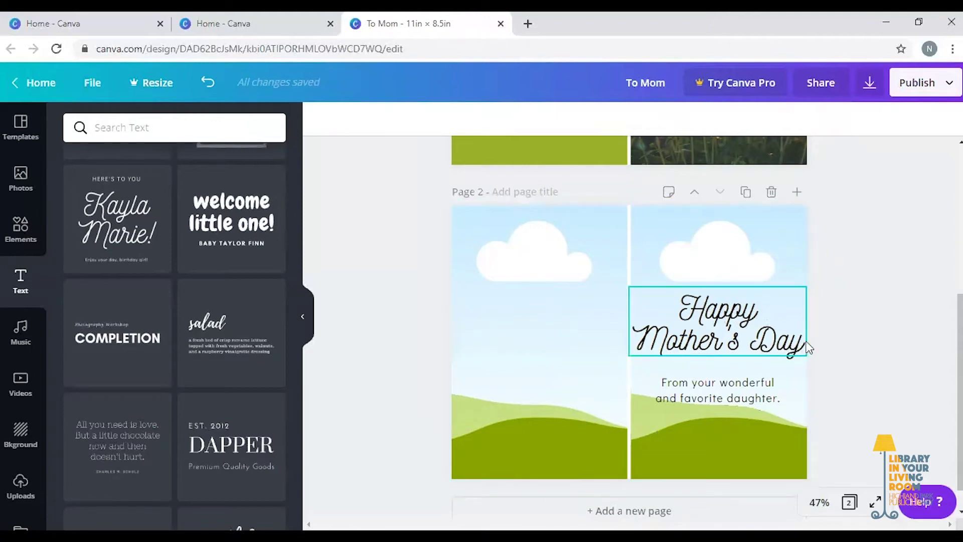
# Narrow the "Happy Mother's Day" text box from both sides so it wraps onto three lines, and move it slightly up.
pyautogui.click(665, 331)
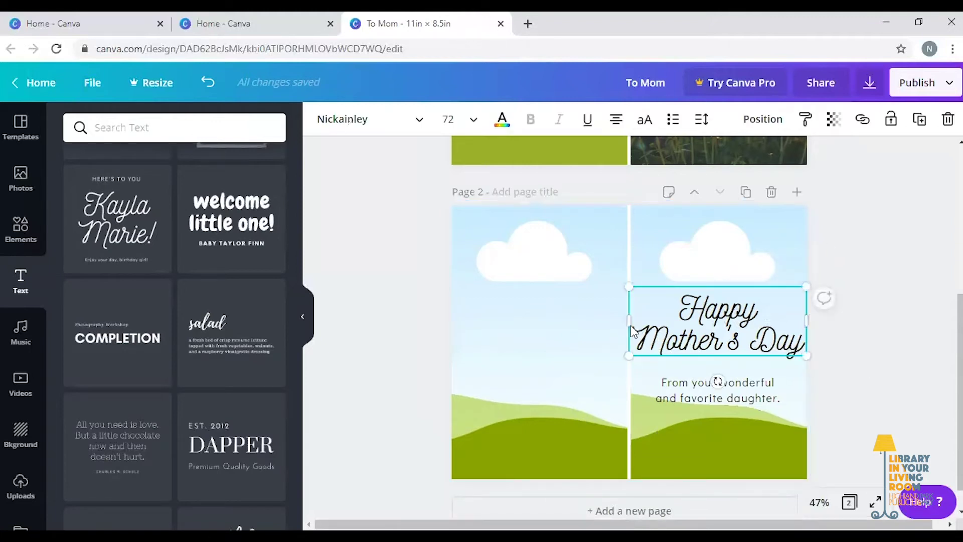
pyautogui.moveTo(629, 322); pyautogui.dragTo(641, 322)
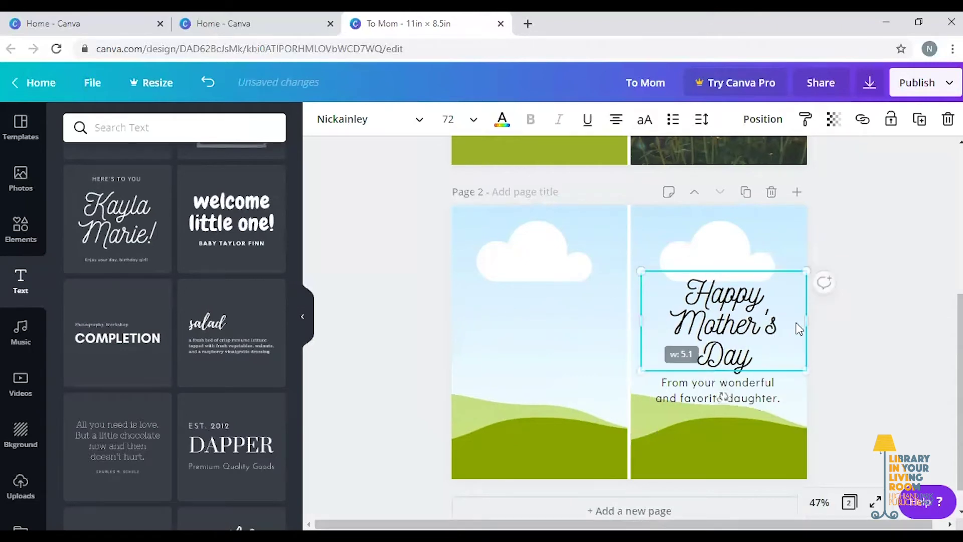
pyautogui.moveTo(806, 320); pyautogui.dragTo(795, 321)
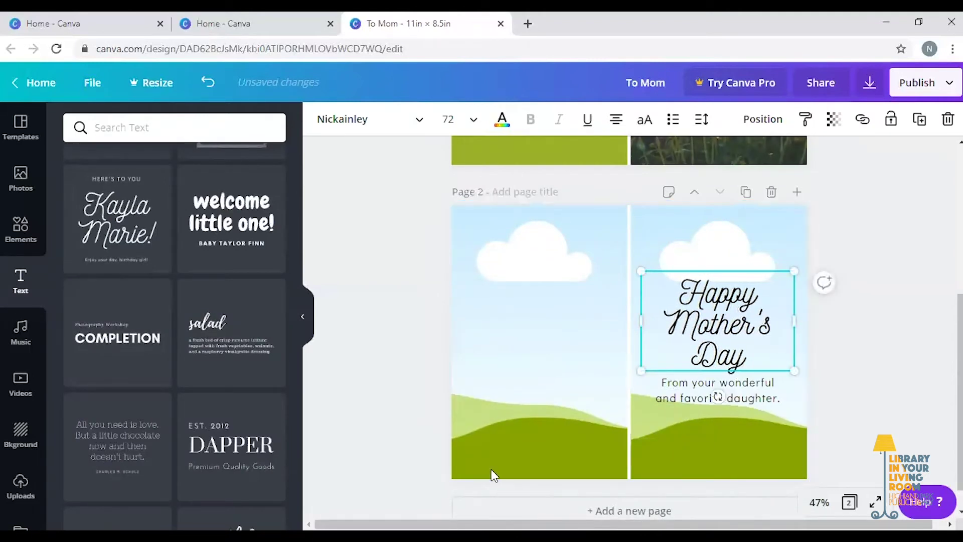
pyautogui.moveTo(718, 322); pyautogui.dragTo(717, 308)
# Change the text color of the "Happy Mother's Day" heading to dark violet from the default colors.
pyautogui.tripleClick(718, 281)
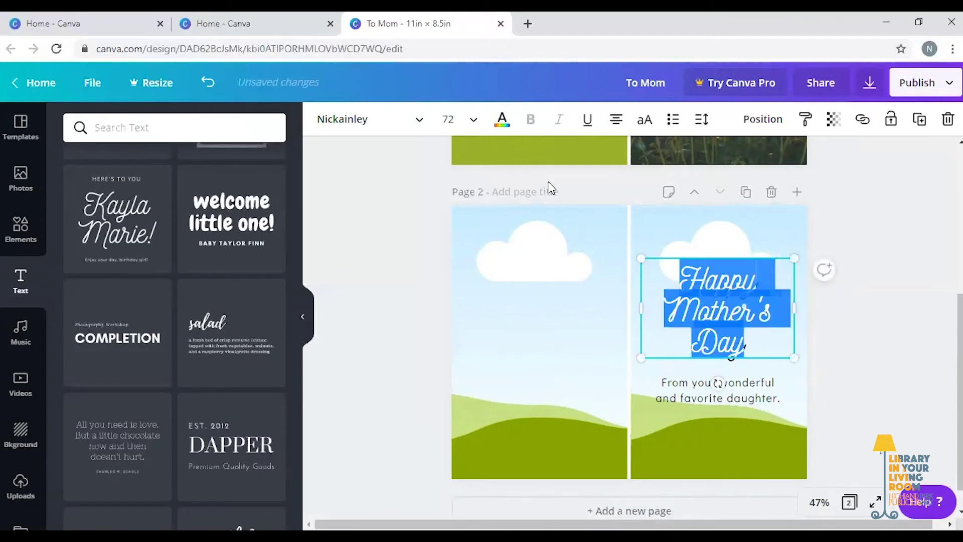
pyautogui.click(502, 120)
pyautogui.click(78, 431)
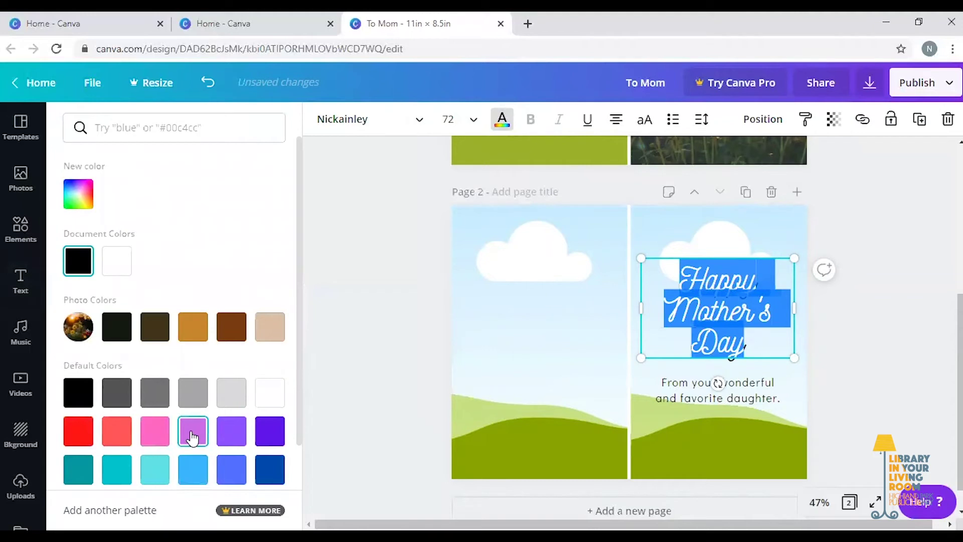
pyautogui.click(269, 431)
pyautogui.press('Escape')
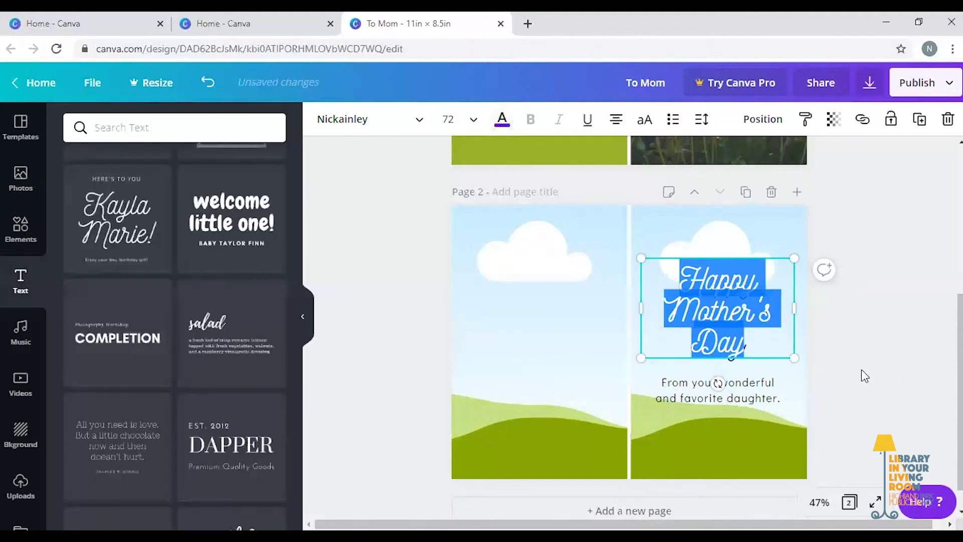
pyautogui.click(890, 313)
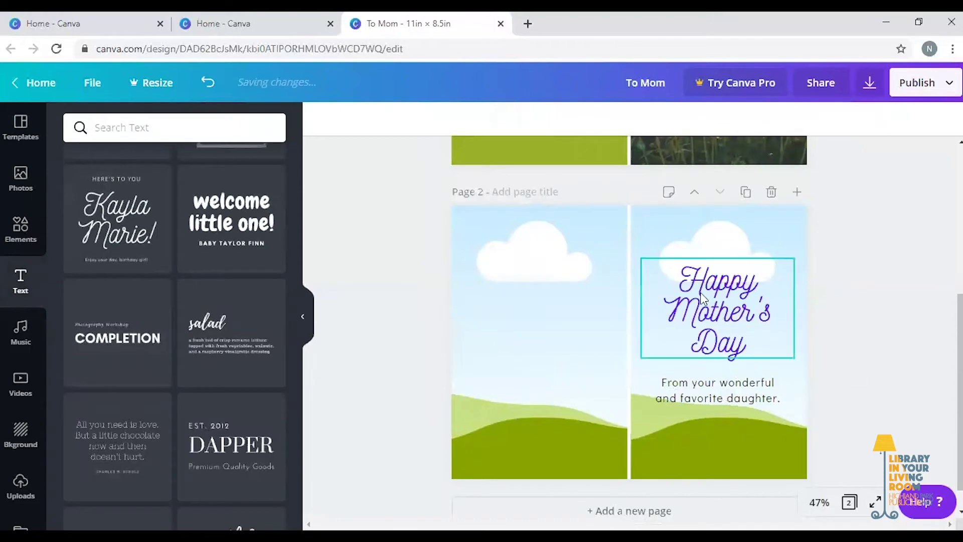
# Change the "From your wonderful and favorite daughter." line on page 2 to the custom magenta text color #dd10aa.
pyautogui.doubleClick(679, 398)
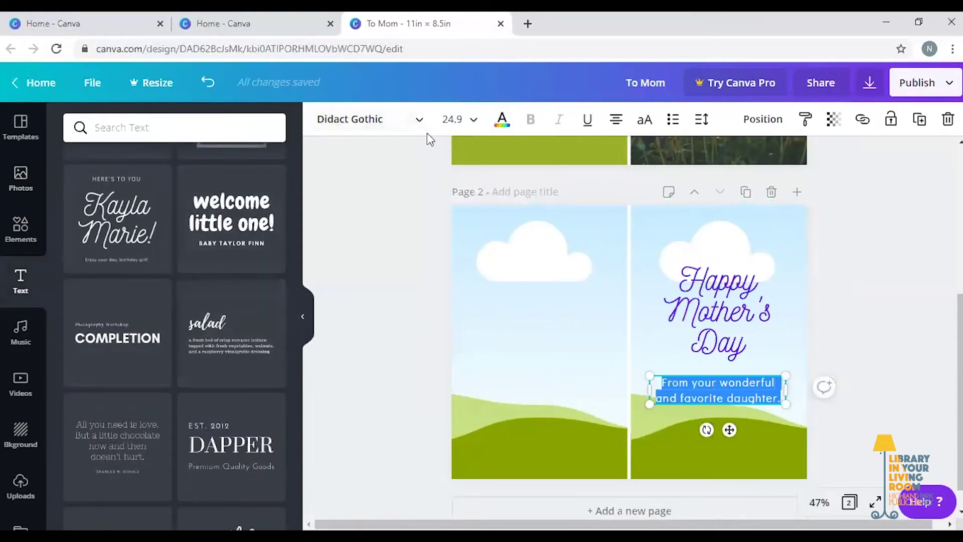
pyautogui.click(501, 121)
pyautogui.click(78, 196)
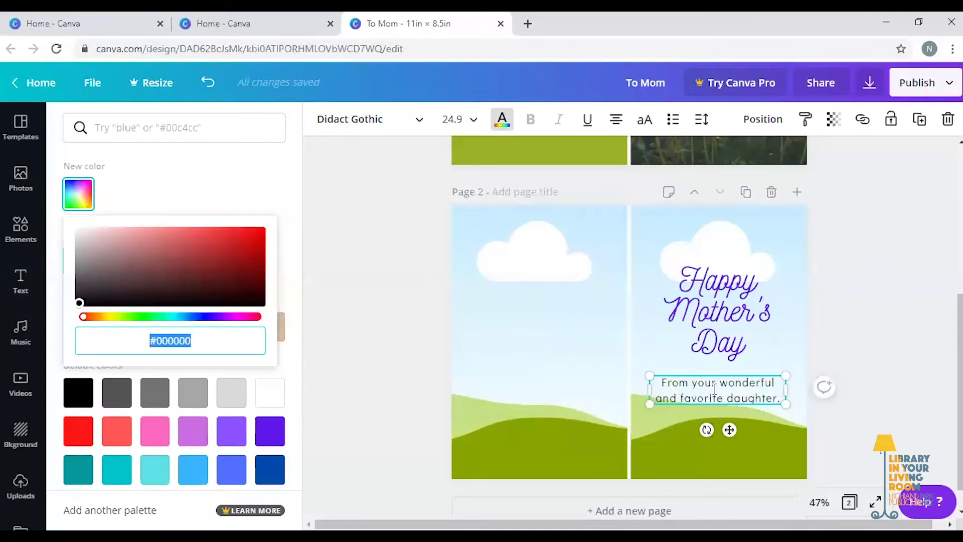
pyautogui.press('Escape')
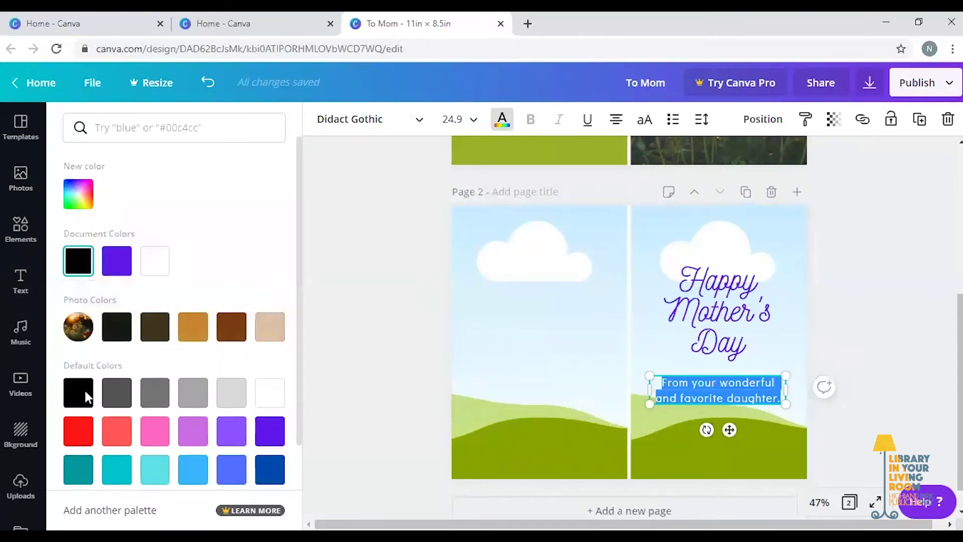
pyautogui.click(78, 198)
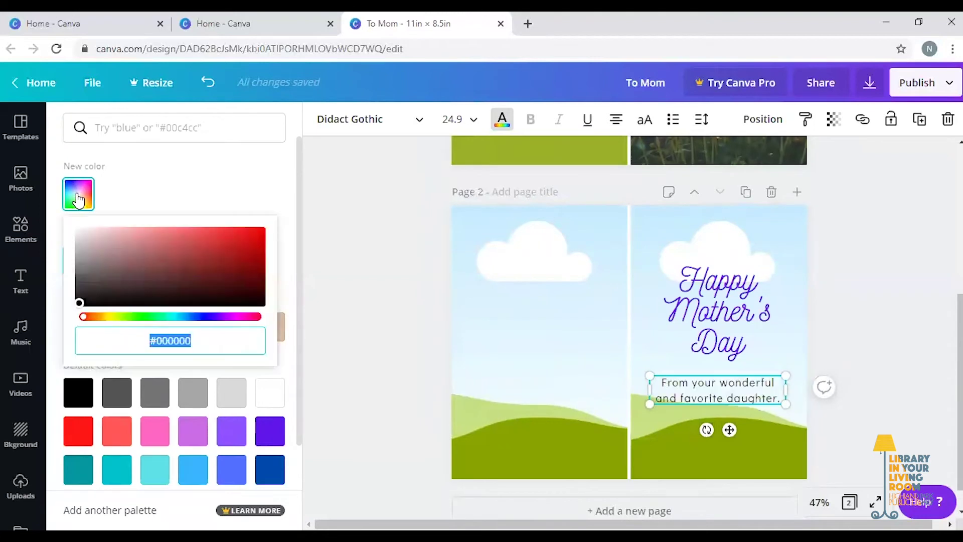
pyautogui.click(235, 318)
pyautogui.click(252, 238)
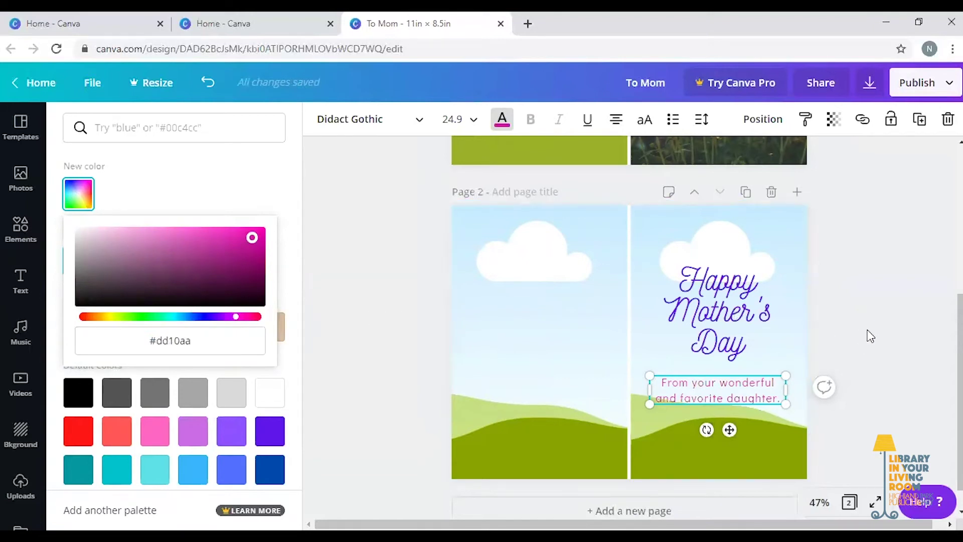
pyautogui.click(856, 384)
pyautogui.click(873, 363)
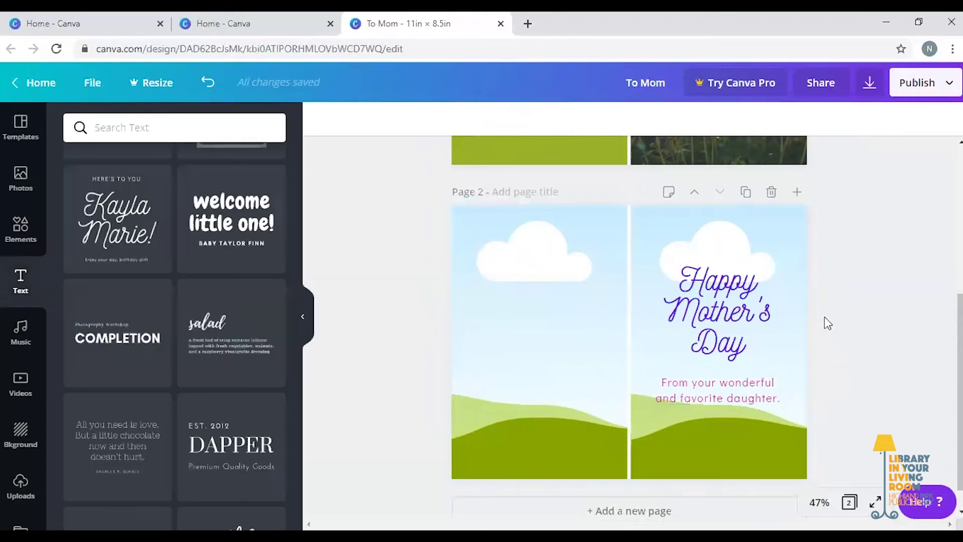
# Delete the two-cell grid from page 2, keeping only the text on the page.
pyautogui.click(757, 235)
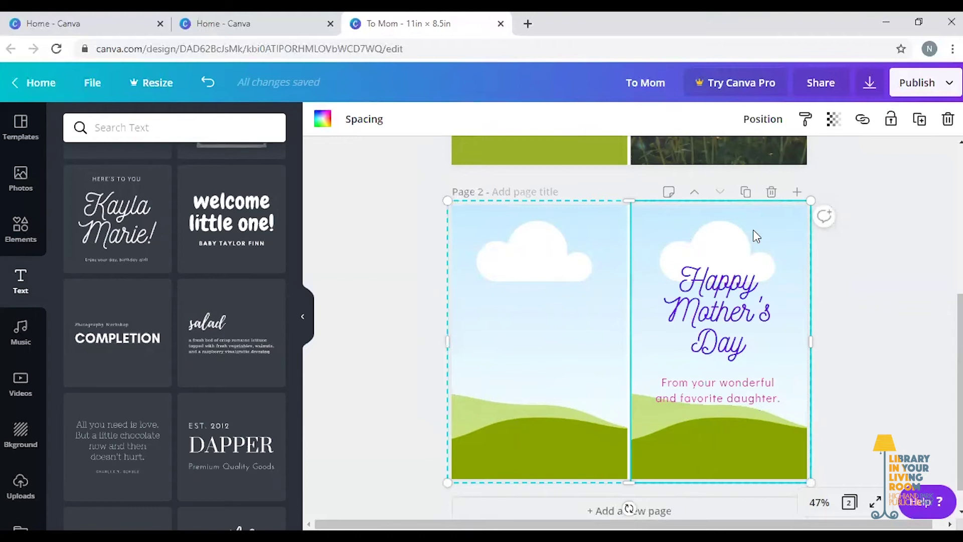
pyautogui.press('Delete')
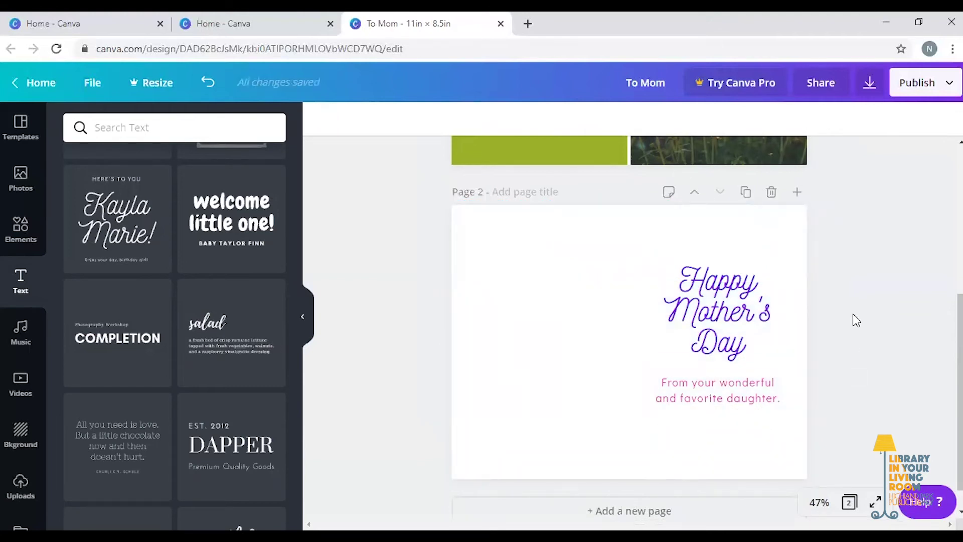
pyautogui.scroll(6, 884, 336)
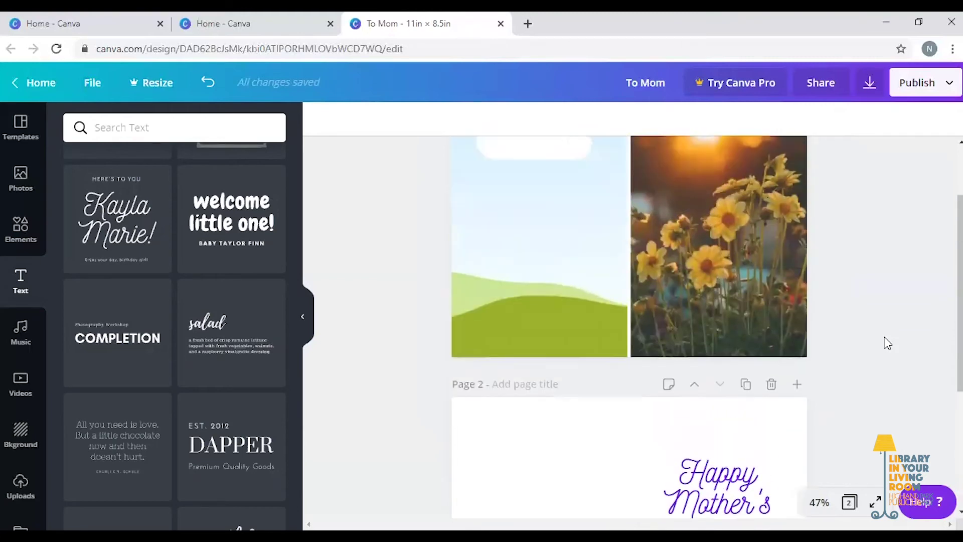
pyautogui.scroll(-5, 884, 337)
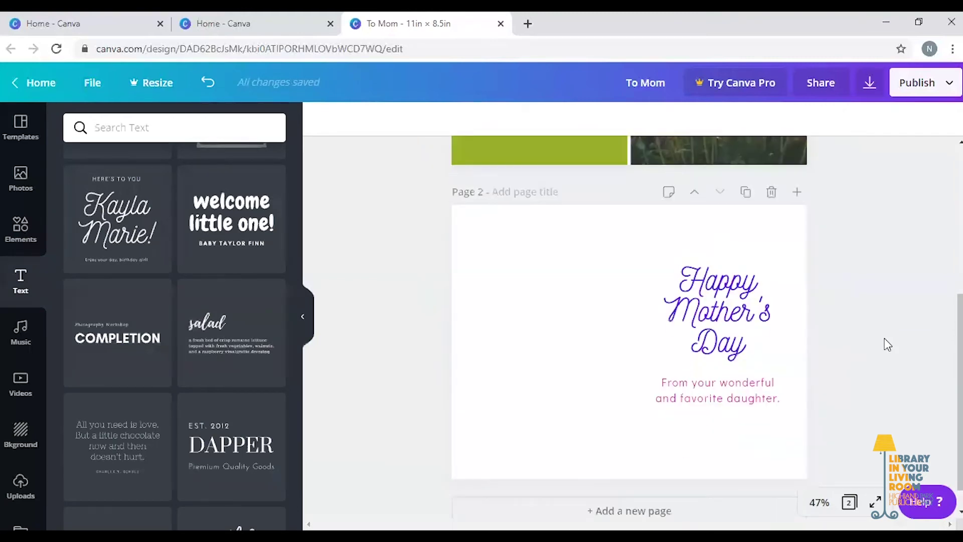
# Add a subheading on page 1's green hill reading "A", the maker's first name and "Original Creation", with a line break after the name.
pyautogui.scroll(3, 885, 339)
pyautogui.scroll(2, 884, 338)
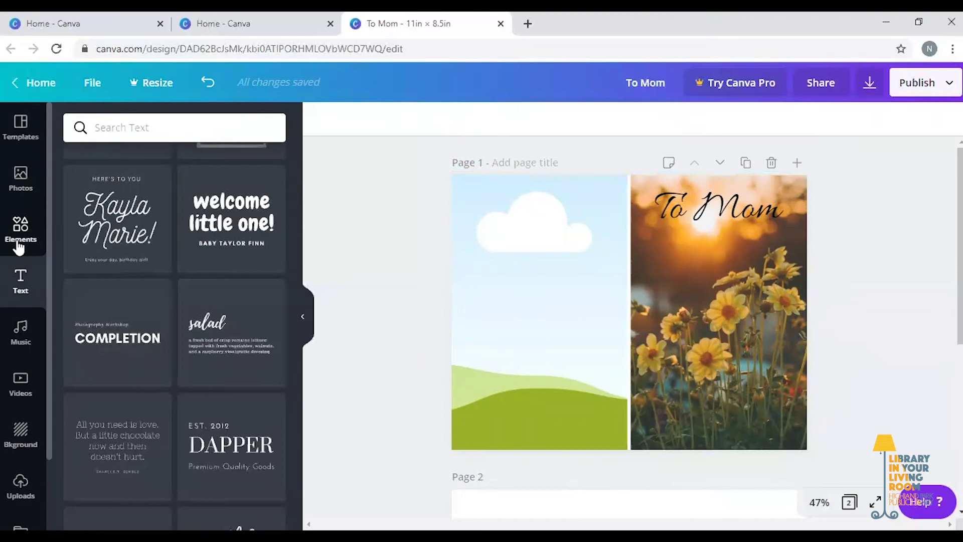
pyautogui.scroll(5, 140, 272)
pyautogui.scroll(5, 127, 274)
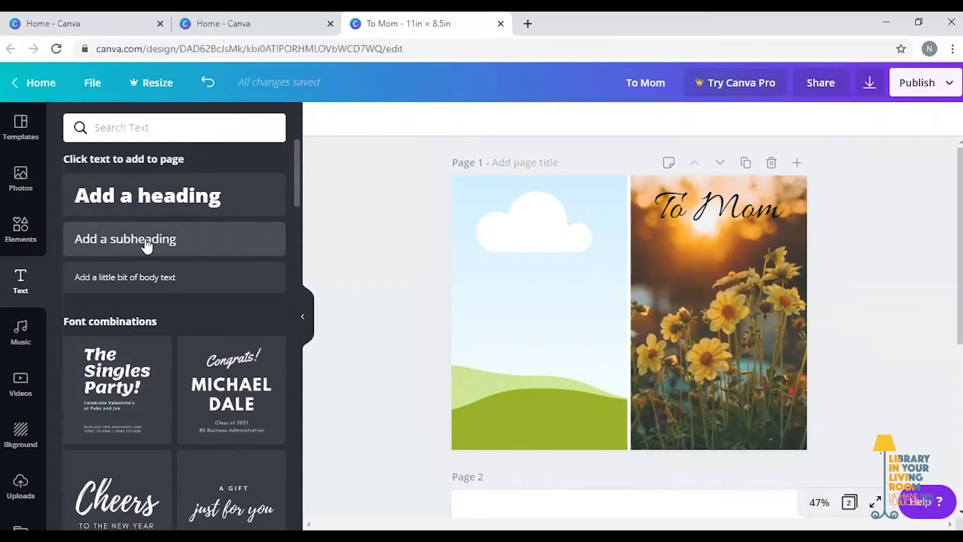
pyautogui.moveTo(147, 245); pyautogui.dragTo(547, 416)
pyautogui.write('A')
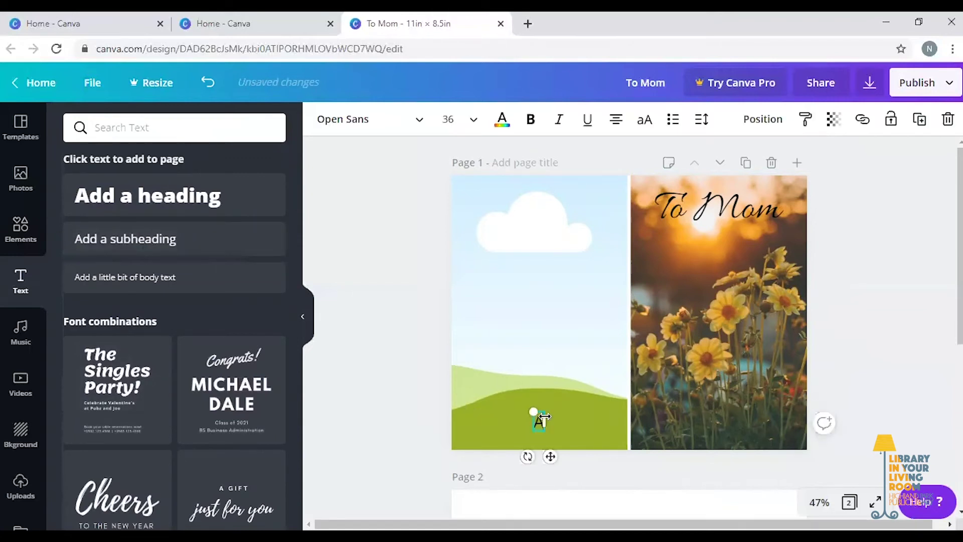
pyautogui.write('n')
pyautogui.write('Susan')
pyautogui.write(' Origi')
pyautogui.write('nal')
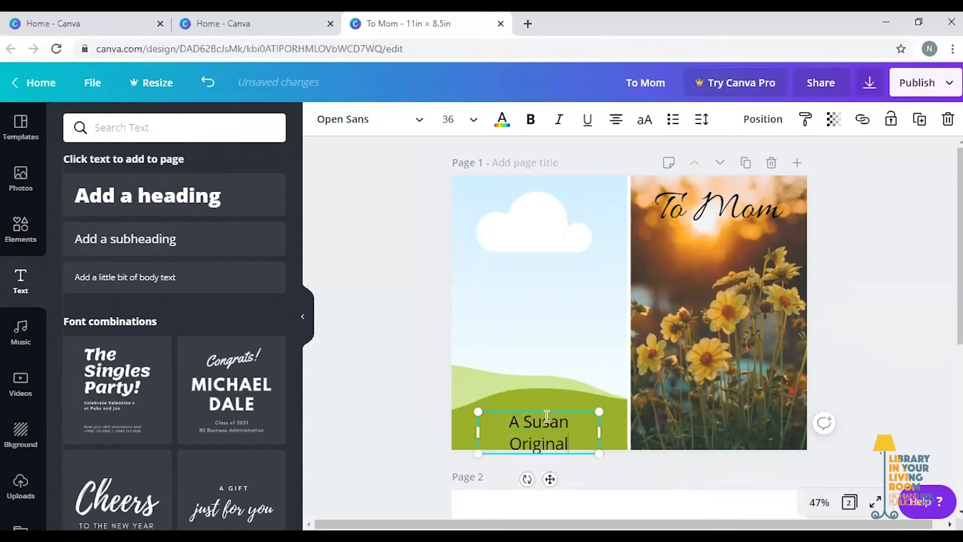
pyautogui.write(' Creation')
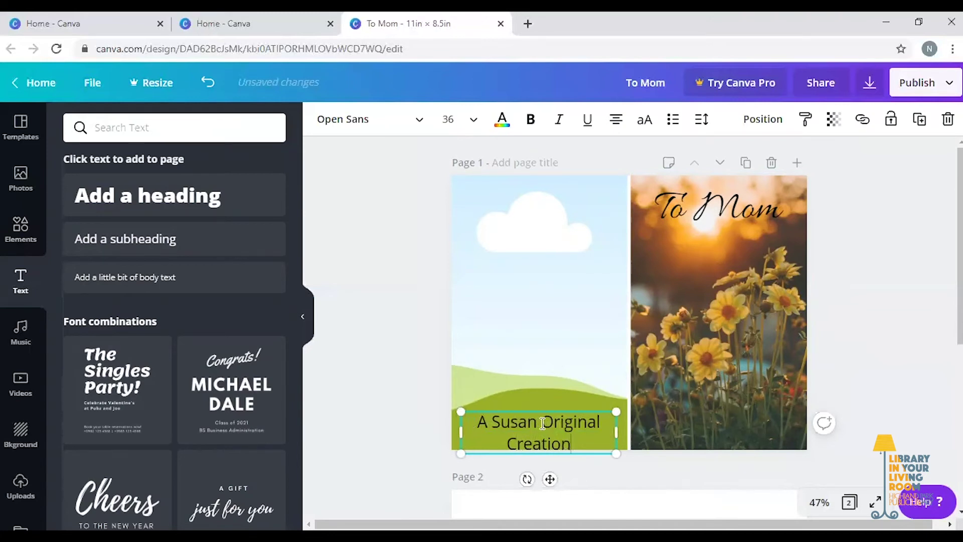
pyautogui.press('BackSpace')
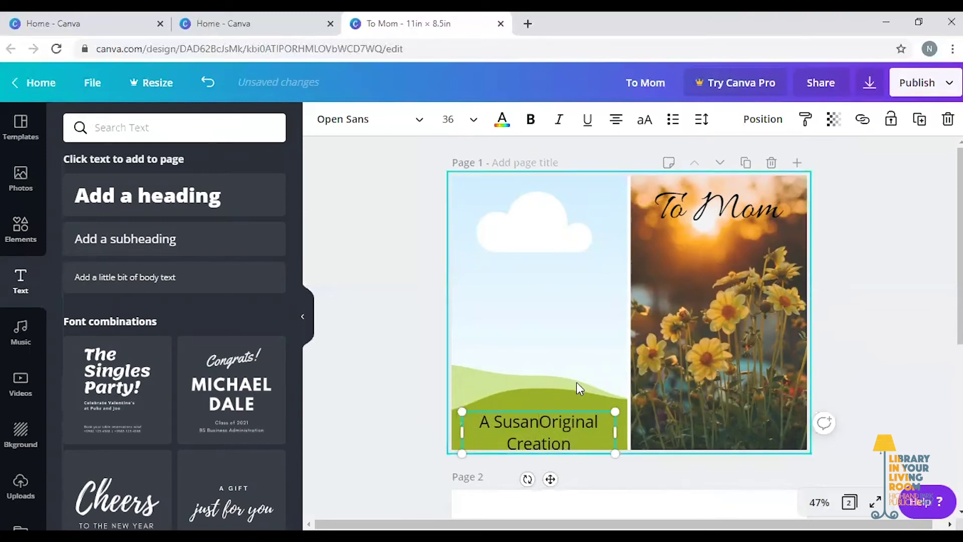
pyautogui.press('Return')
# Set the font size of the credit text on page 1 to 21 and position it near the hill's lower edge.
pyautogui.moveTo(541, 421); pyautogui.dragTo(572, 389)
pyautogui.click(524, 389)
pyautogui.click(555, 417)
pyautogui.tripleClick(555, 416)
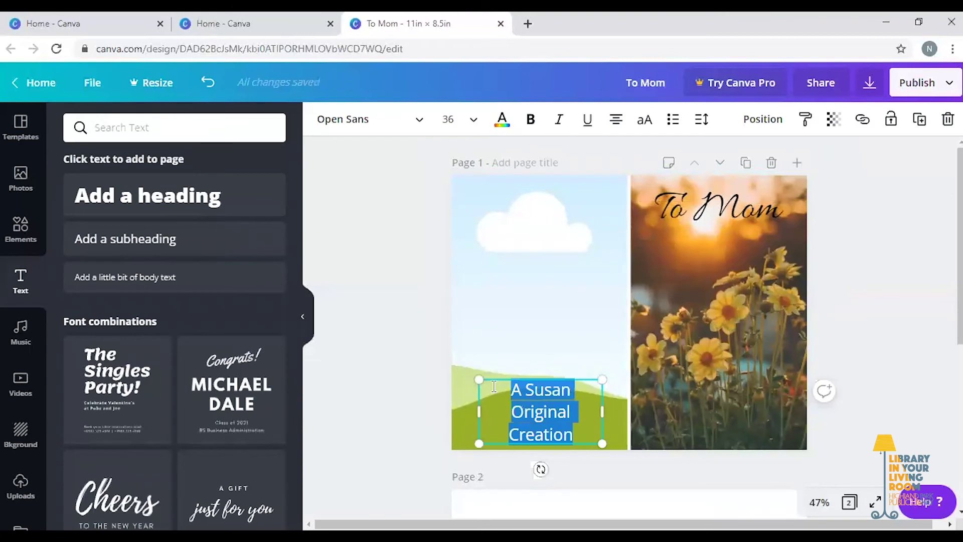
pyautogui.click(474, 119)
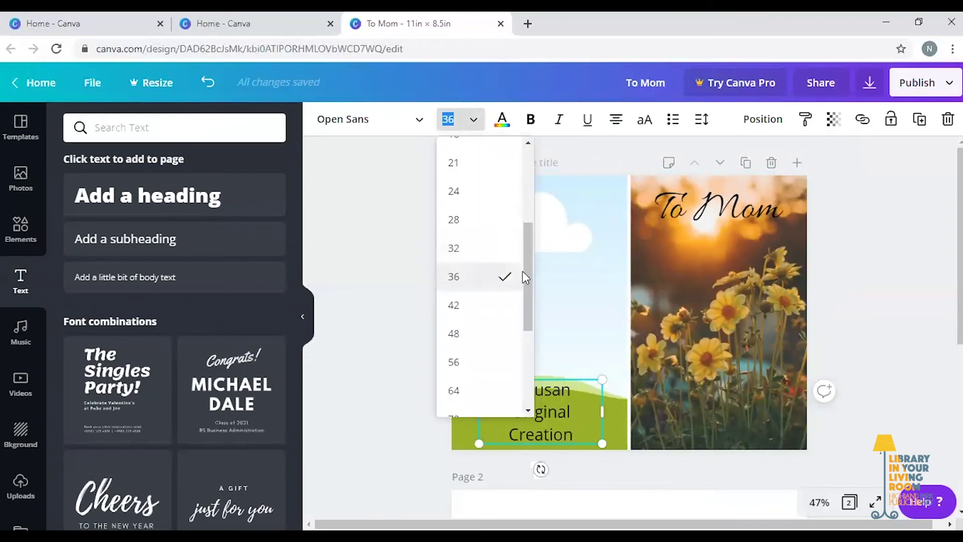
pyautogui.click(454, 164)
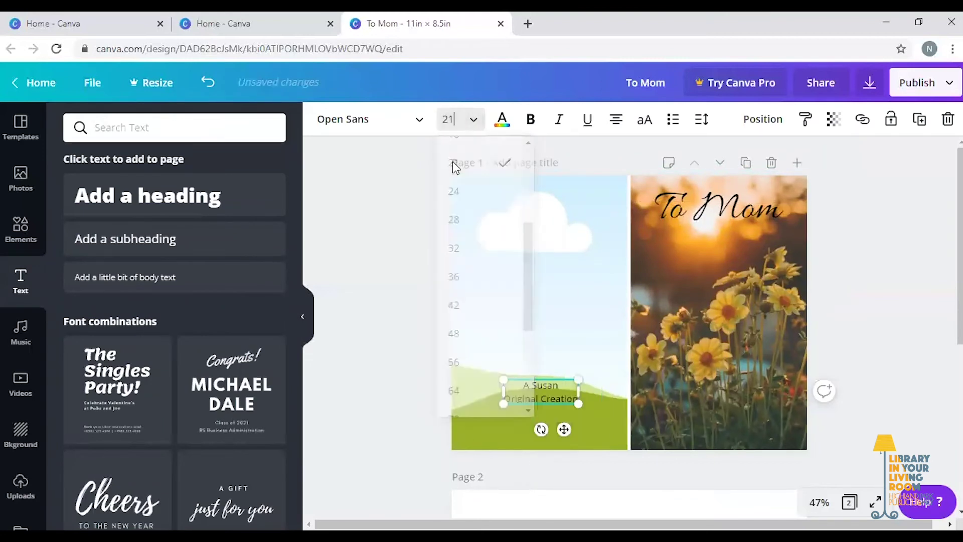
pyautogui.moveTo(534, 382); pyautogui.dragTo(533, 409)
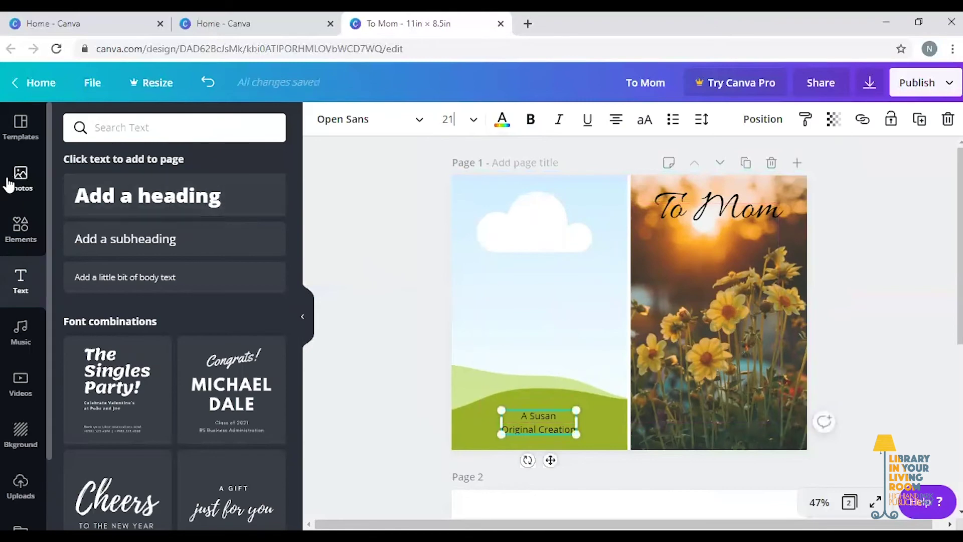
# Search the elements for "dog" and add the free brown and cream puppy illustration to page 1.
pyautogui.click(20, 228)
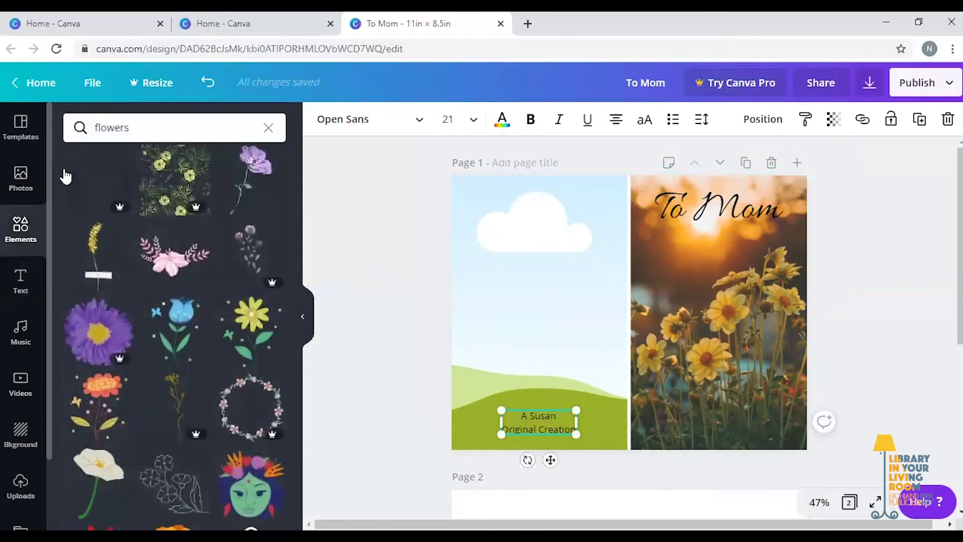
pyautogui.click(70, 128)
pyautogui.hotkey('ctrl', 'a')
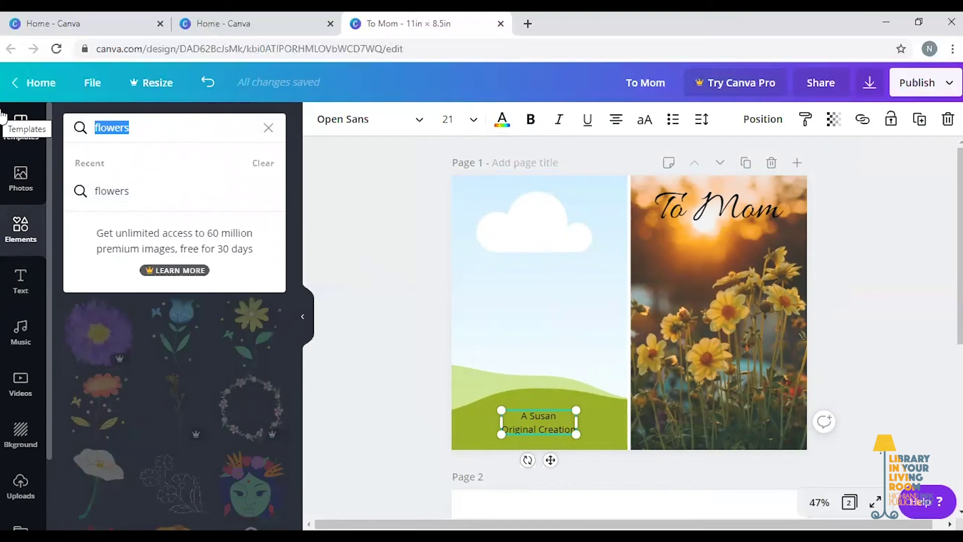
pyautogui.write('dog')
pyautogui.press('Return')
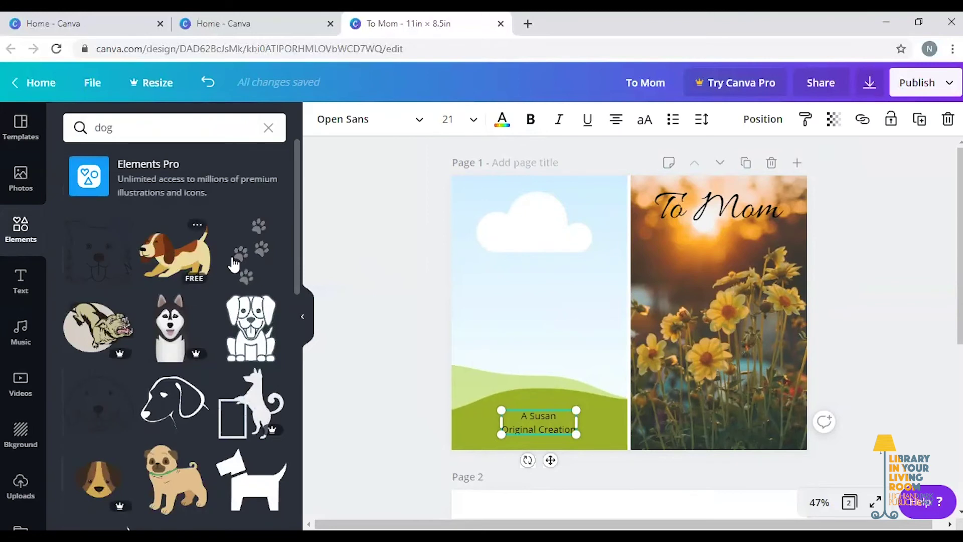
pyautogui.click(216, 261)
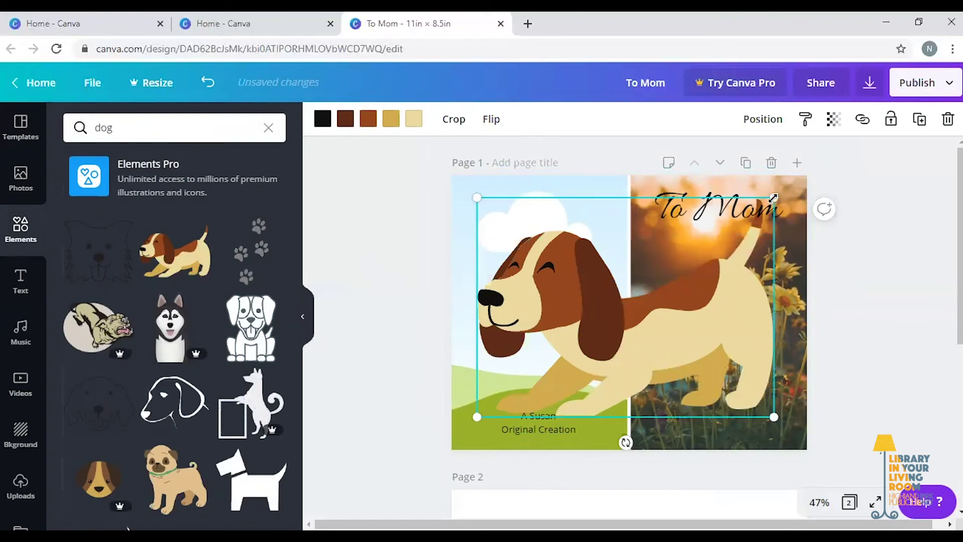
# Shrink the puppy illustration to about the width of the credit text and place it on the hill directly above that text.
pyautogui.moveTo(750, 209); pyautogui.dragTo(525, 323)
pyautogui.moveTo(511, 402); pyautogui.dragTo(529, 373)
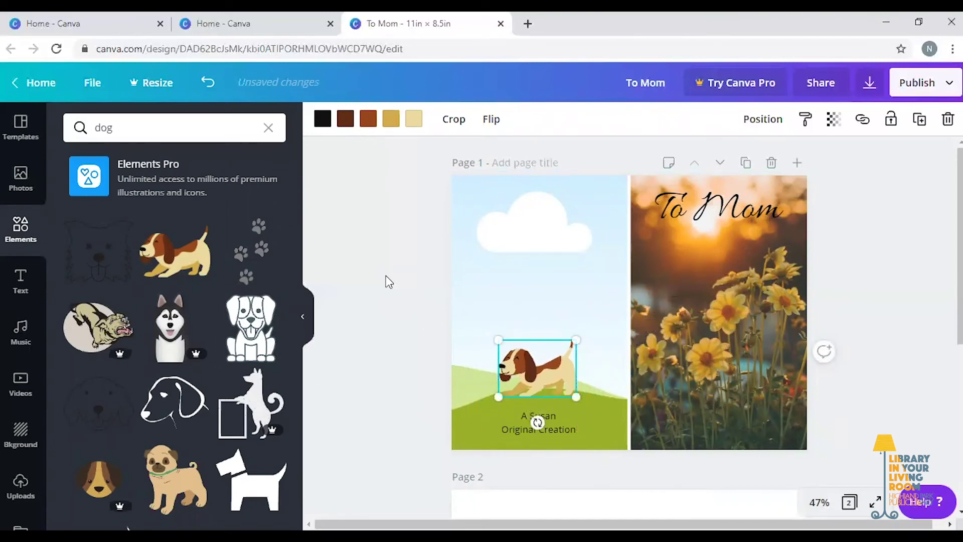
pyautogui.click(383, 220)
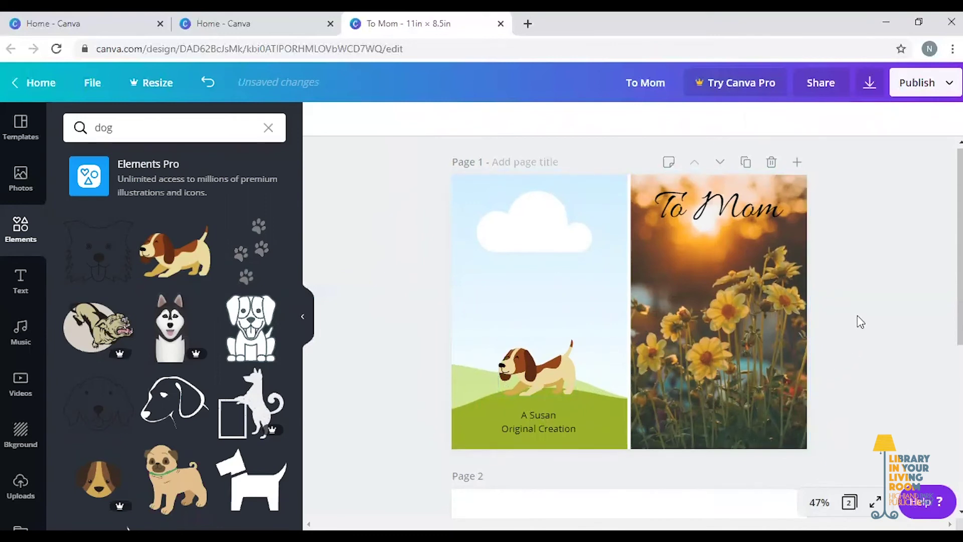
pyautogui.scroll(-2, 857, 315)
pyautogui.scroll(-2, 857, 316)
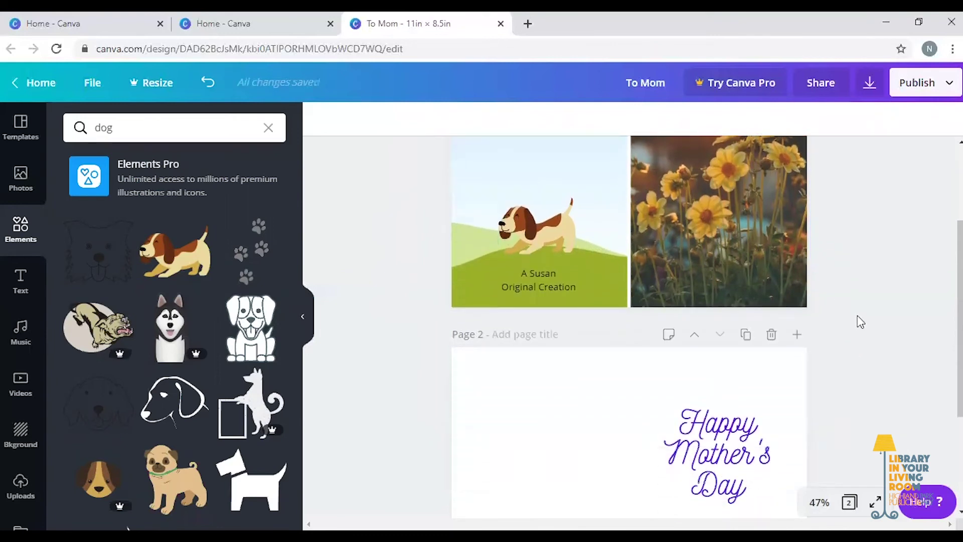
pyautogui.scroll(-5, 857, 316)
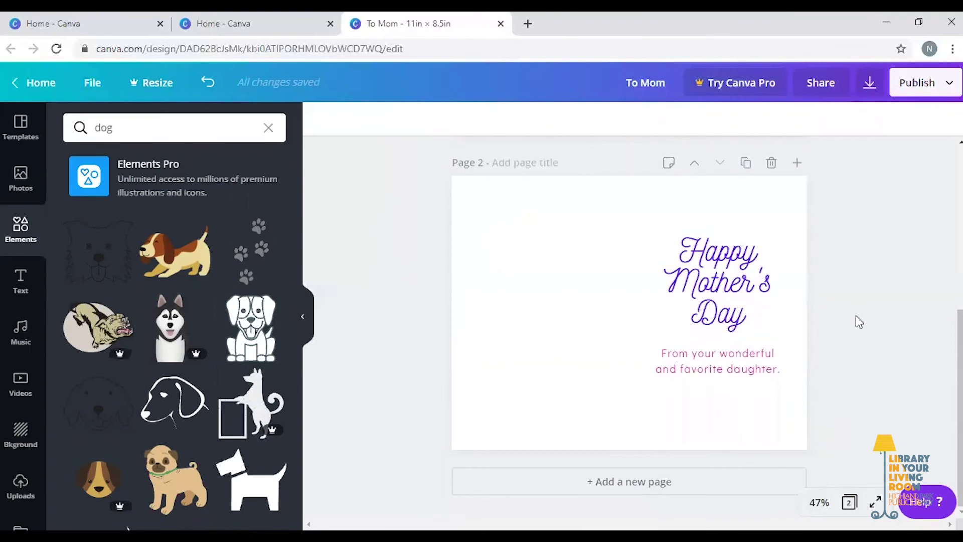
pyautogui.scroll(9, 856, 315)
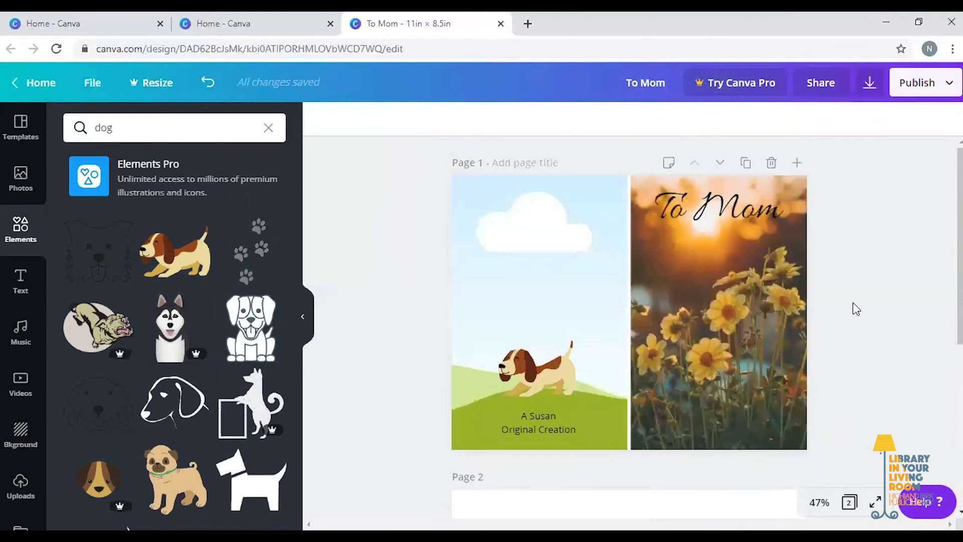
# Download all pages of the card as PDF Print, dismiss the Canva Pro offer and open the downloaded To Mom.pdf.
pyautogui.click(871, 85)
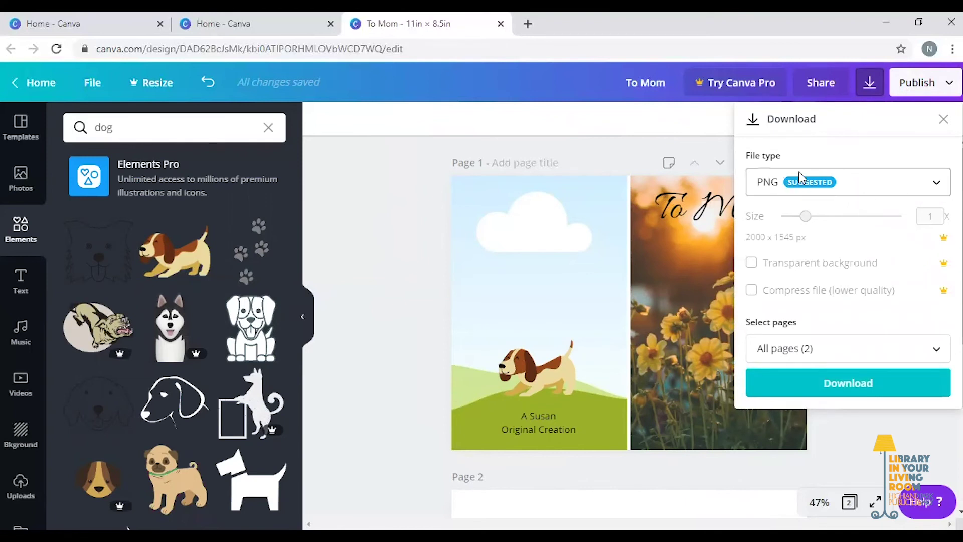
pyautogui.click(938, 187)
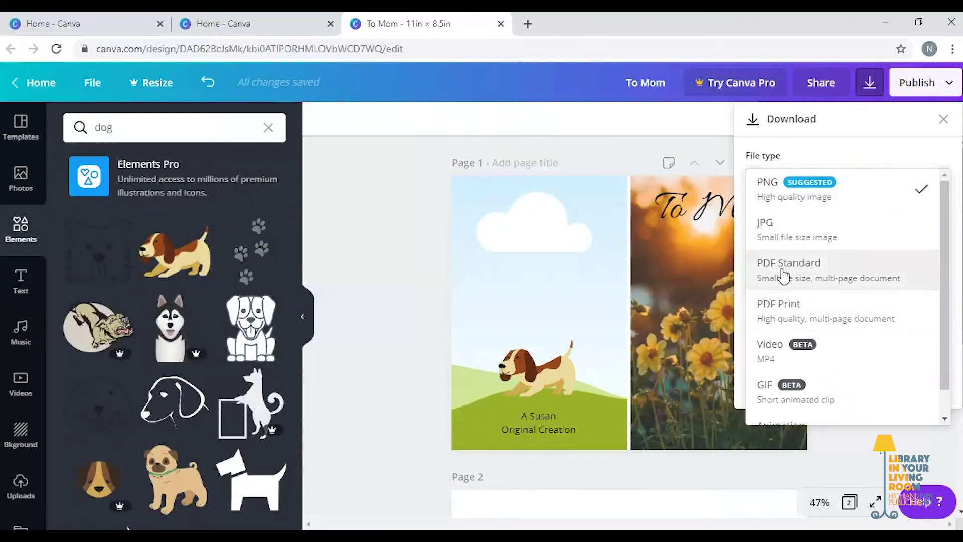
pyautogui.click(769, 324)
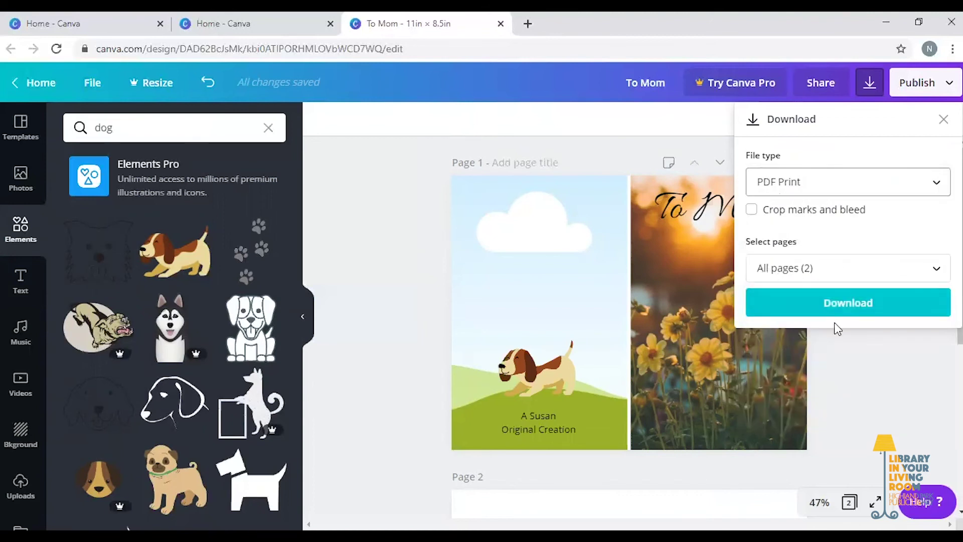
pyautogui.click(847, 306)
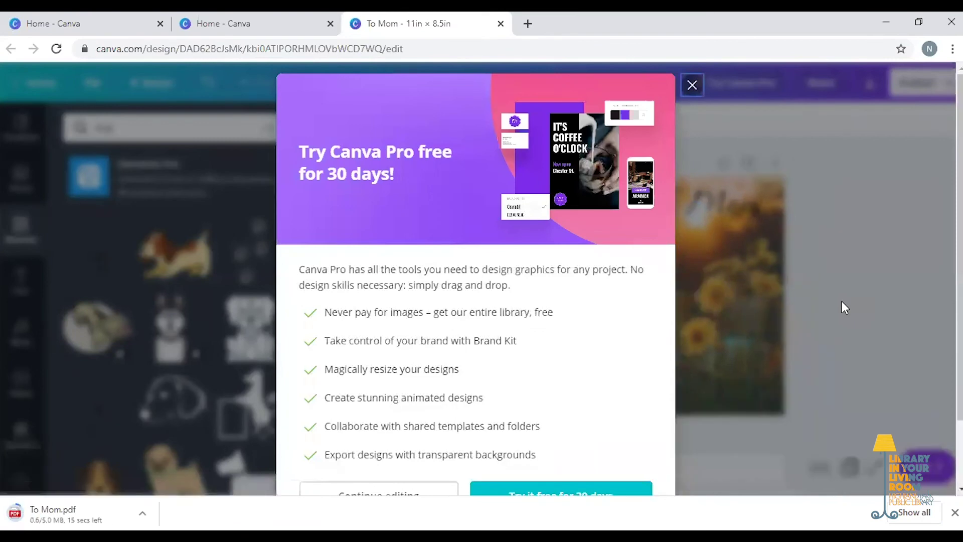
pyautogui.click(692, 85)
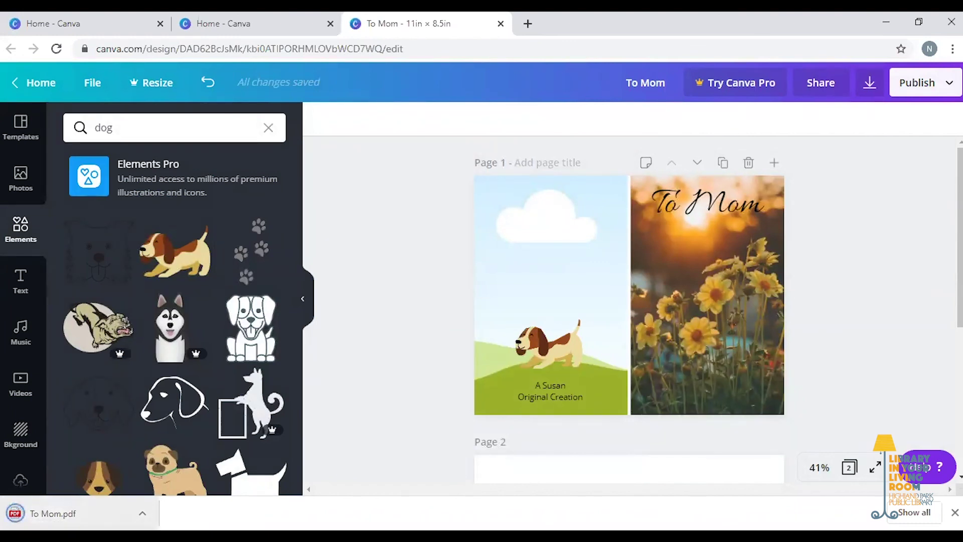
pyautogui.click(52, 513)
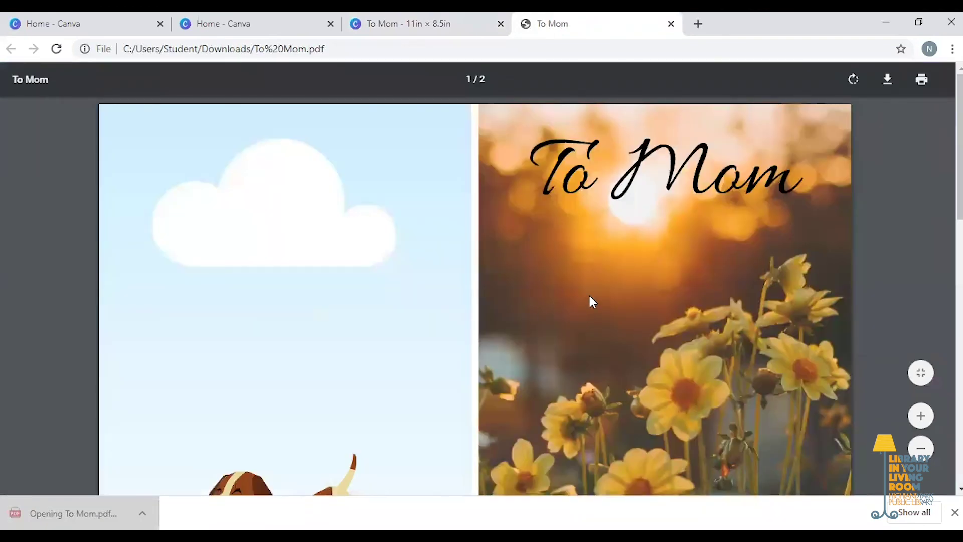
# Check both pages of the card PDF, start printing it and expand the additional print settings.
pyautogui.scroll(-10, 590, 298)
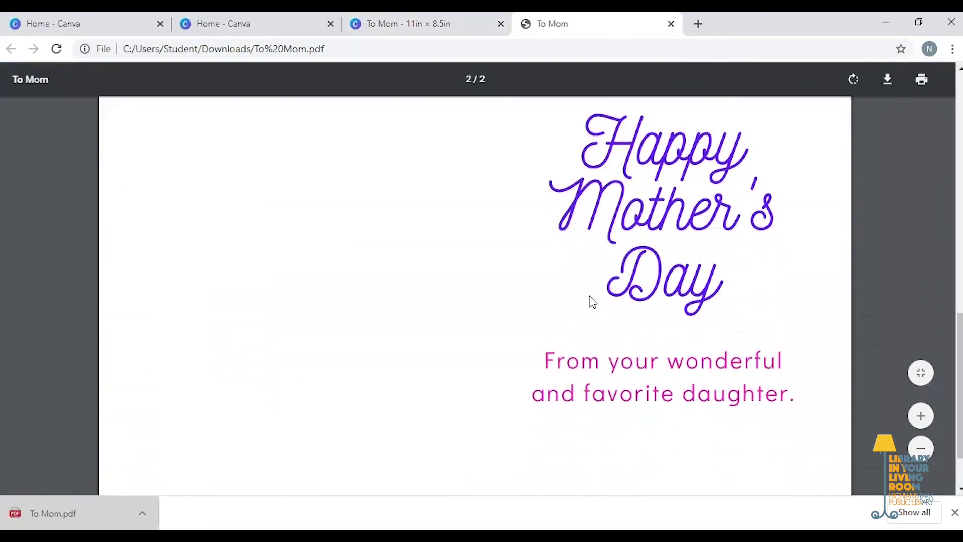
pyautogui.scroll(10, 590, 296)
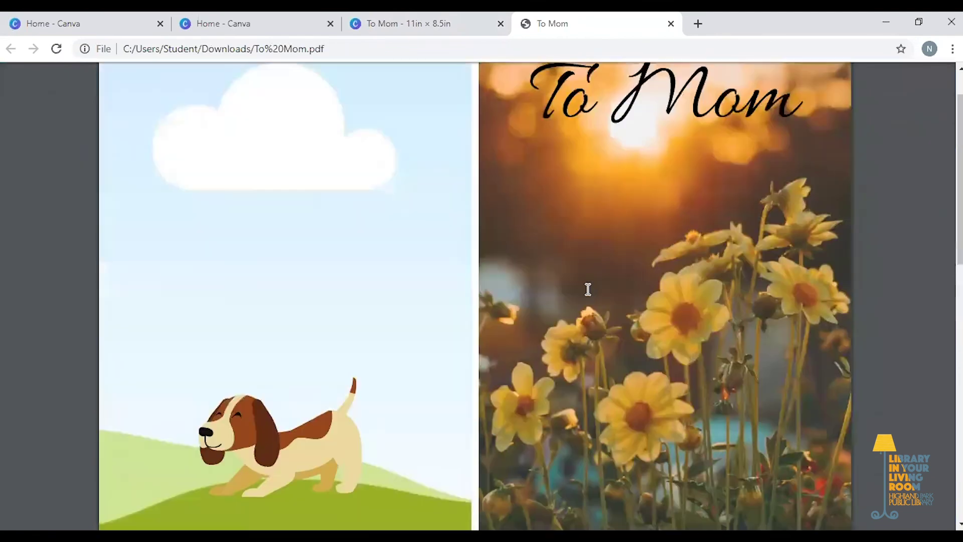
pyautogui.scroll(2, 577, 296)
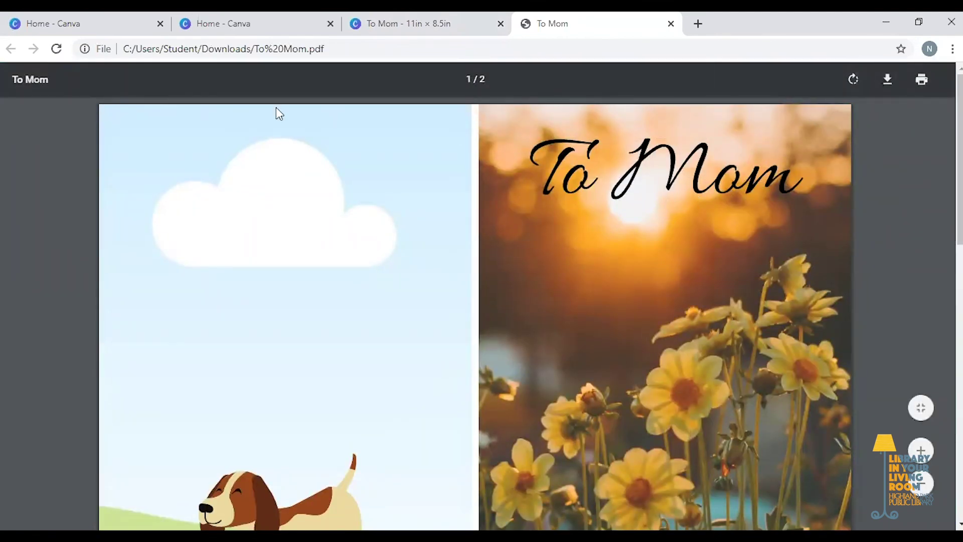
pyautogui.click(922, 81)
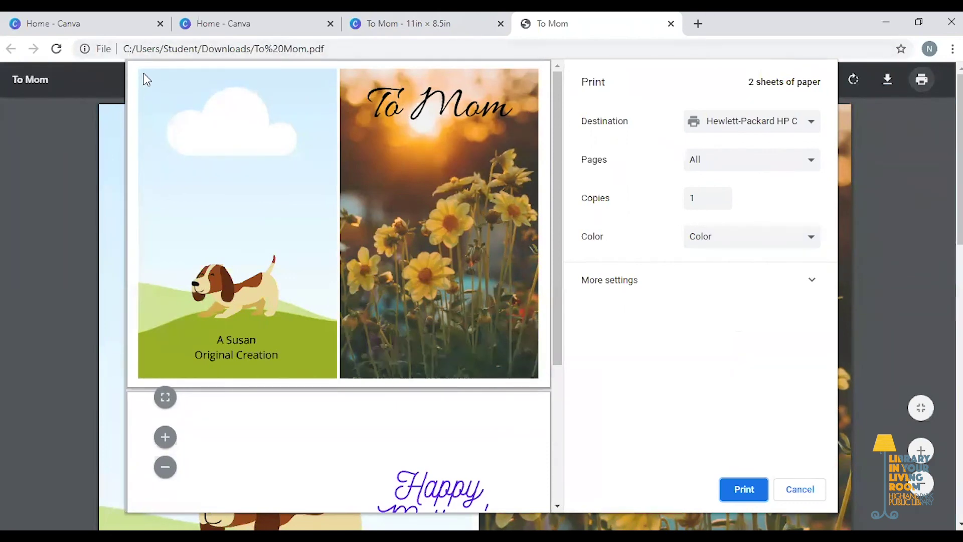
pyautogui.scroll(-3, 396, 350)
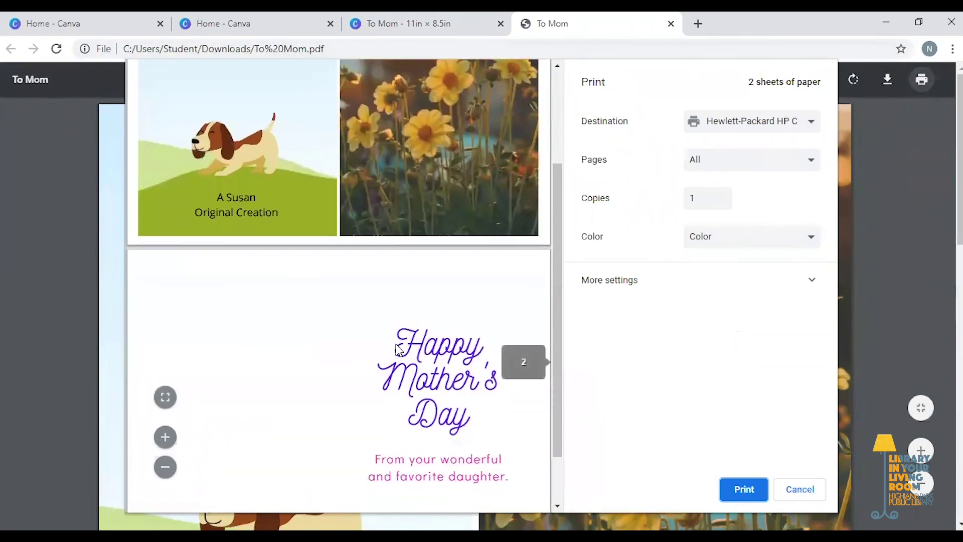
pyautogui.click(813, 281)
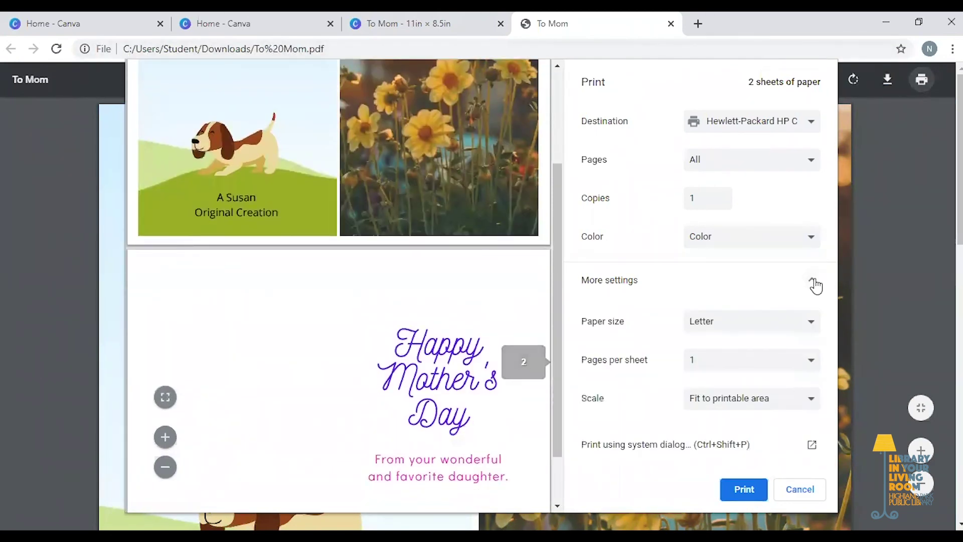
# Set the print scale to Default and check the card's margins in the print preview.
pyautogui.click(716, 409)
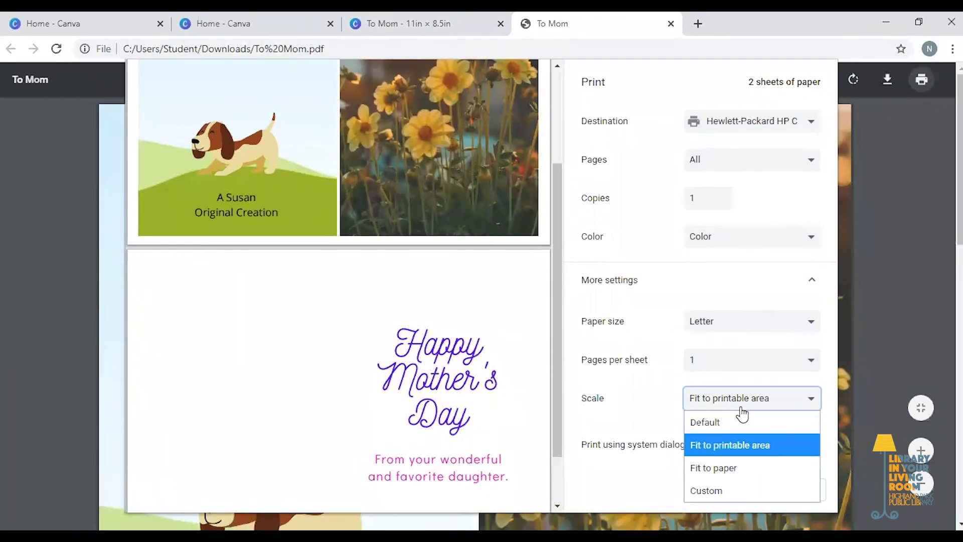
pyautogui.click(698, 423)
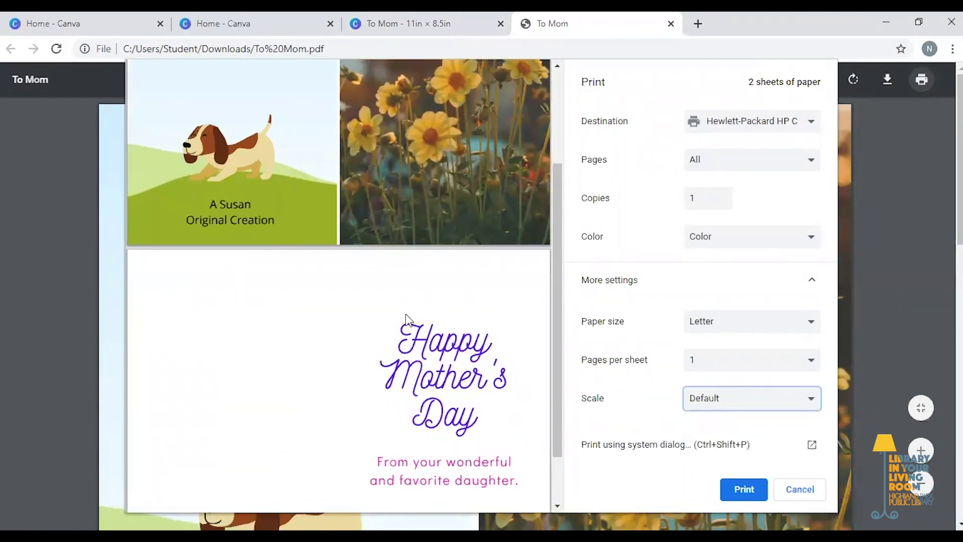
pyautogui.scroll(3, 395, 301)
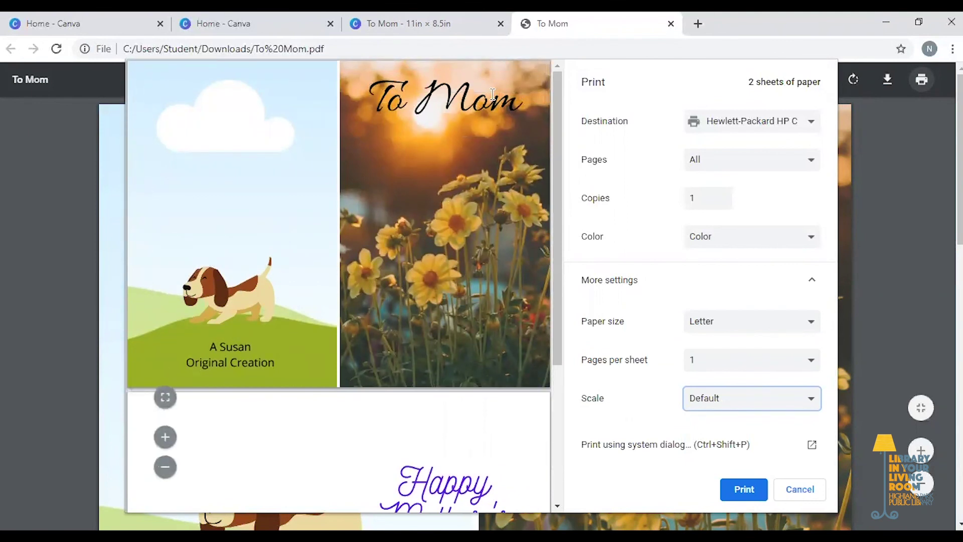
# Set the print scale to Fit to printable area and check both card pages in the print preview.
pyautogui.click(805, 399)
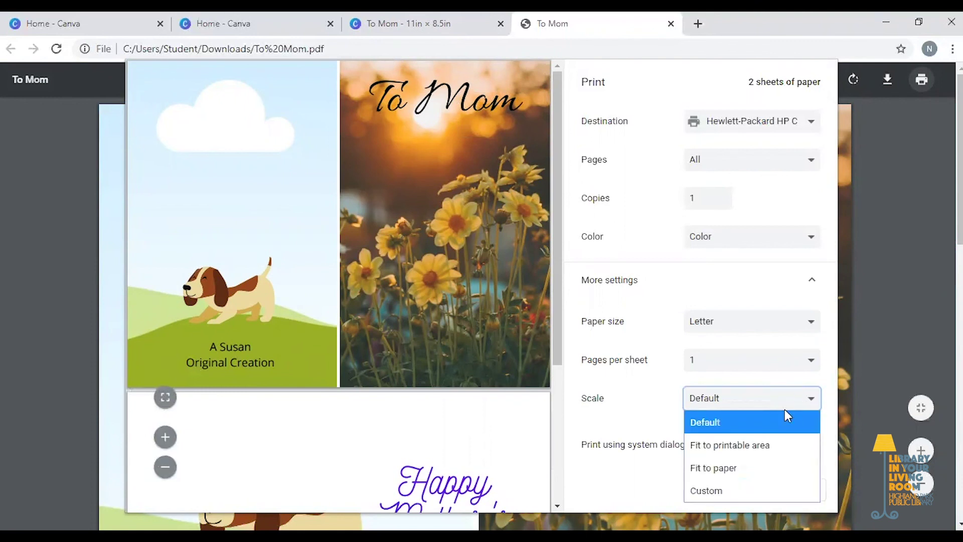
pyautogui.click(745, 450)
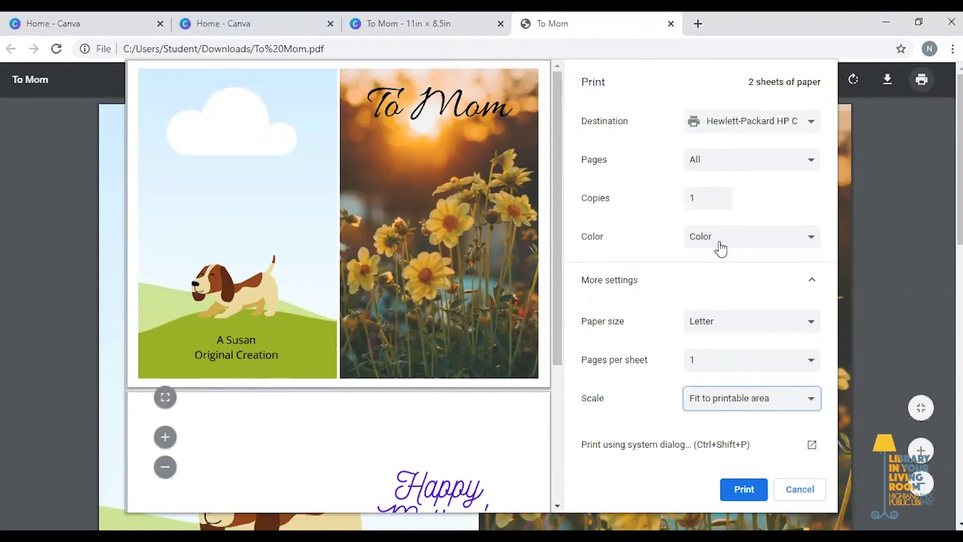
pyautogui.click(739, 494)
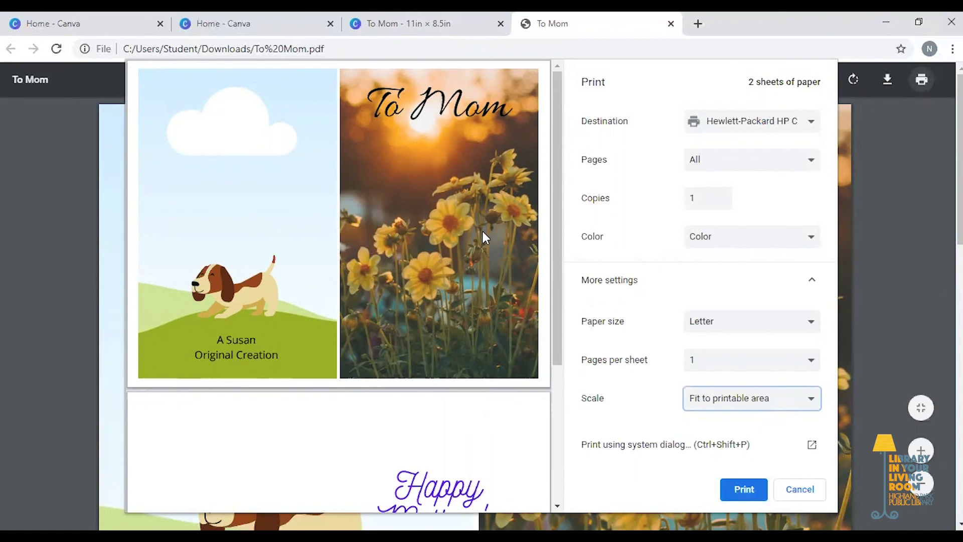
pyautogui.scroll(-4, 483, 232)
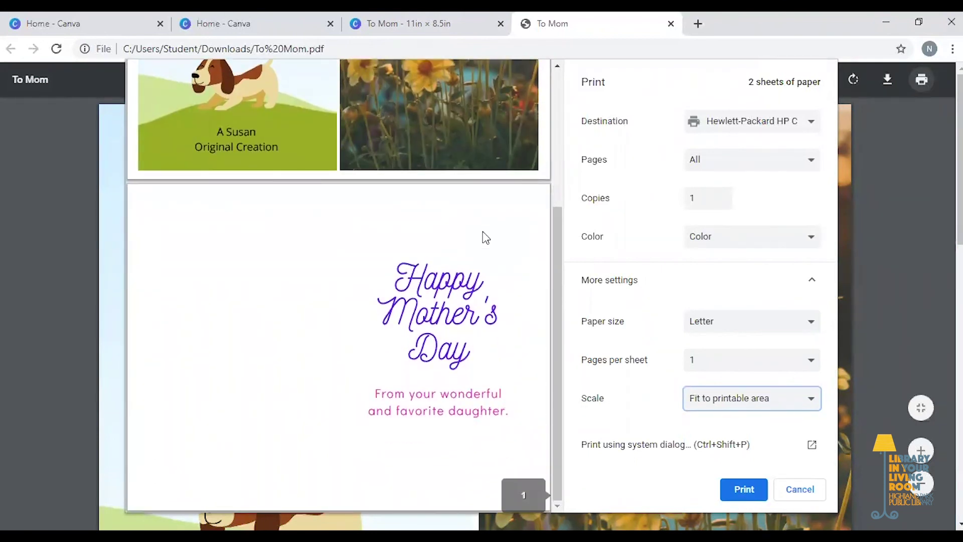